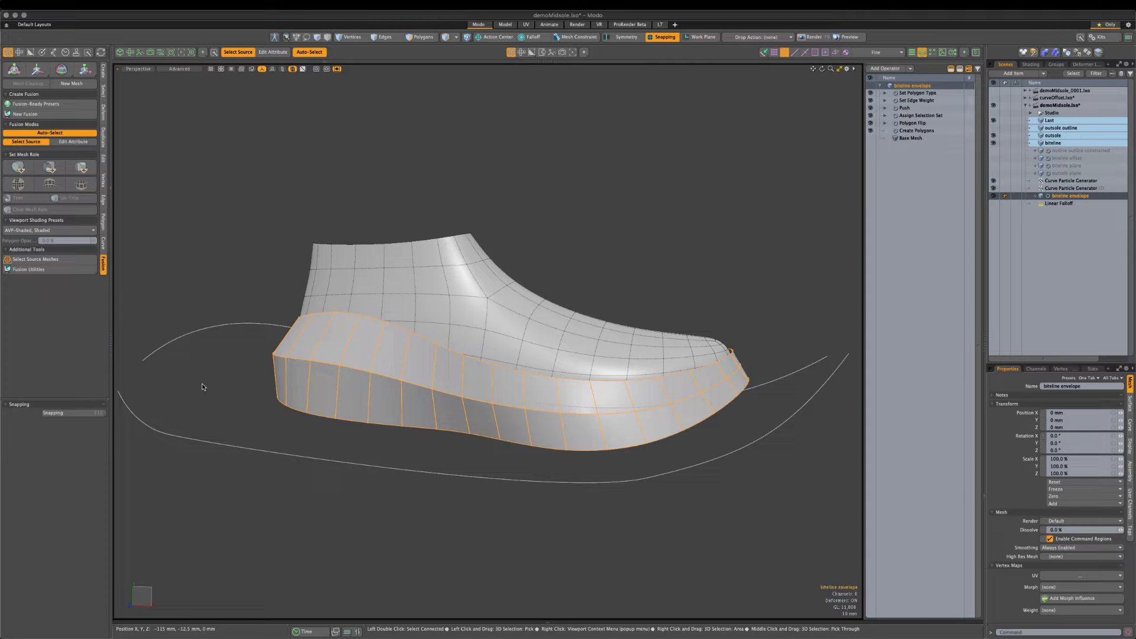
Add an Edge Slide mesh operation to the biteline envelope mesh.
left_click_drag(203, 387, 260, 375, "alt")
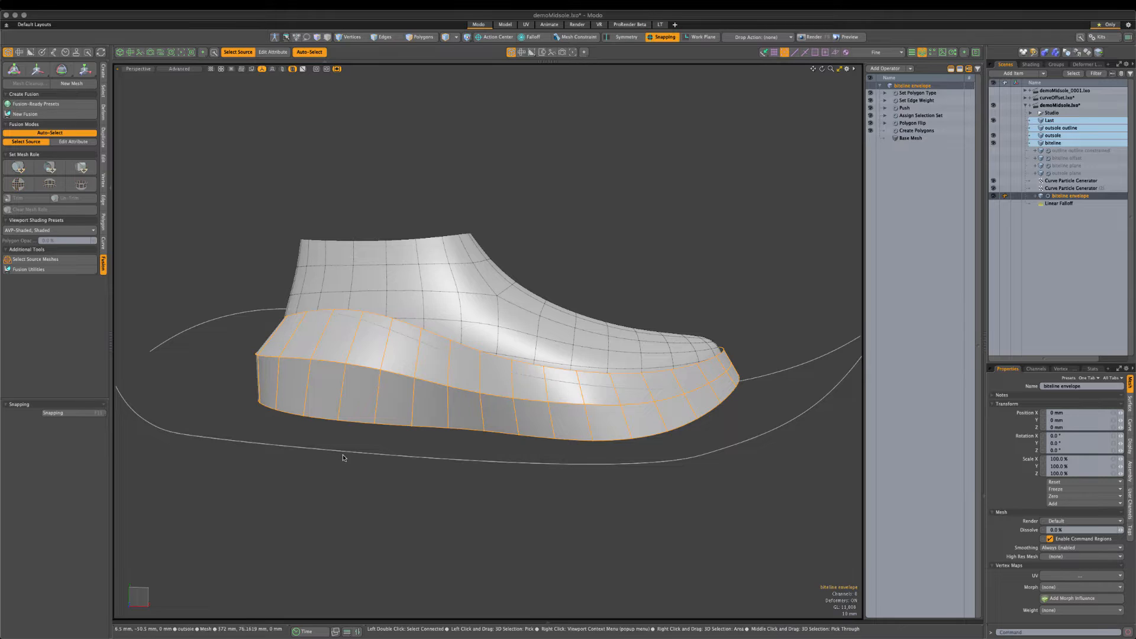
key("ctrl+space")
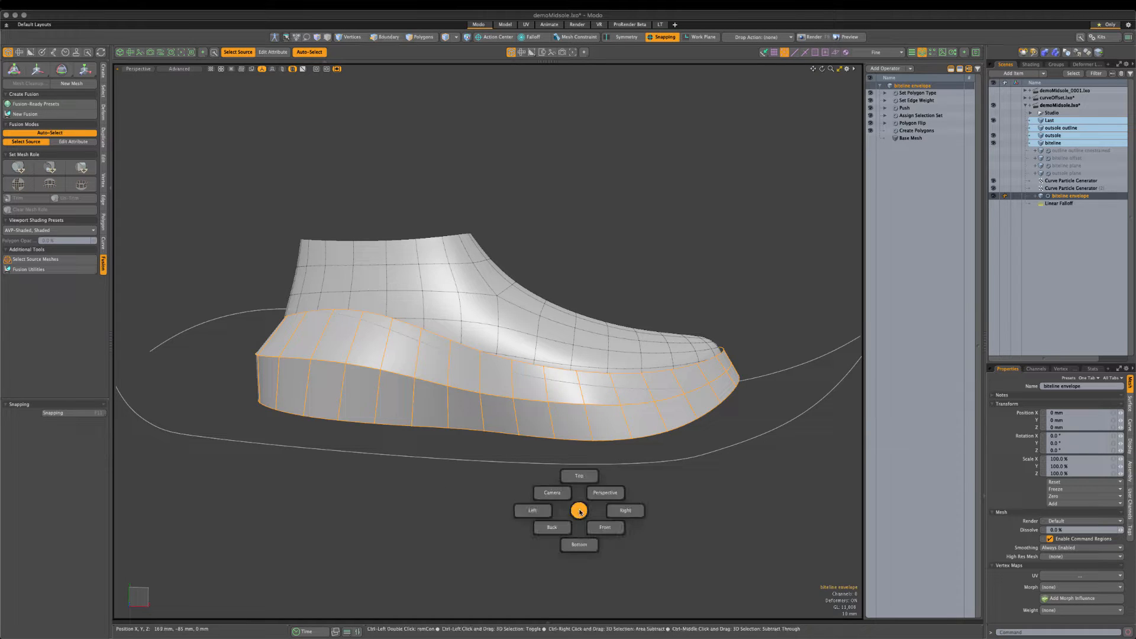
left_click(606, 525)
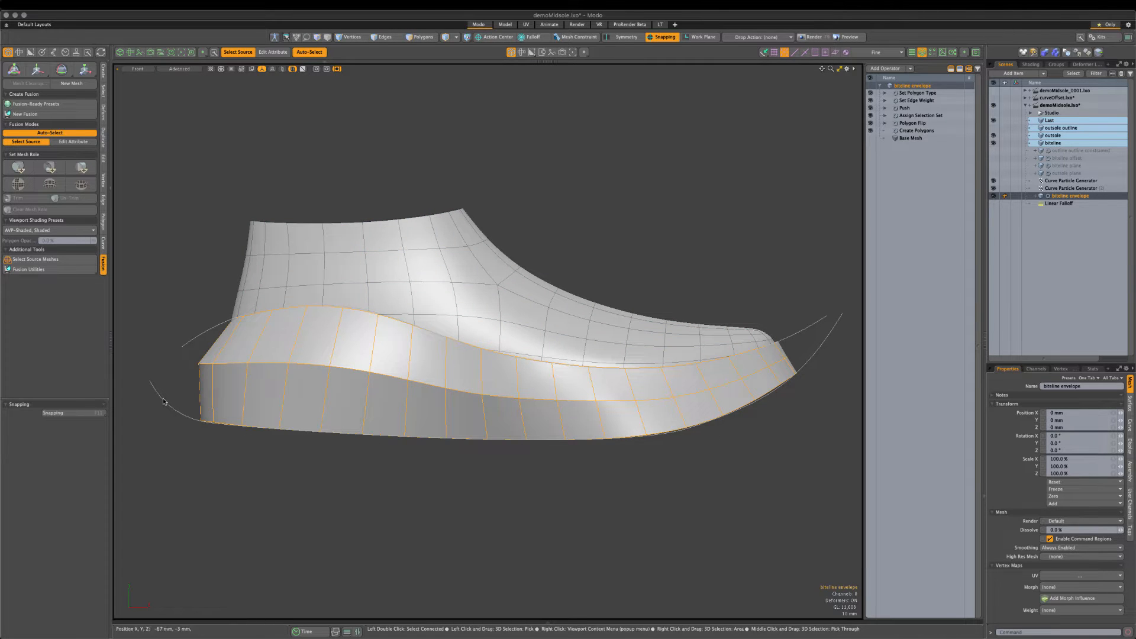
mouse_move(665, 421)
left_mouse_down("ctrl+alt")
mouse_move(778, 456)
mouse_move(673, 457)
mouse_move(658, 424)
left_mouse_up("ctrl+alt")
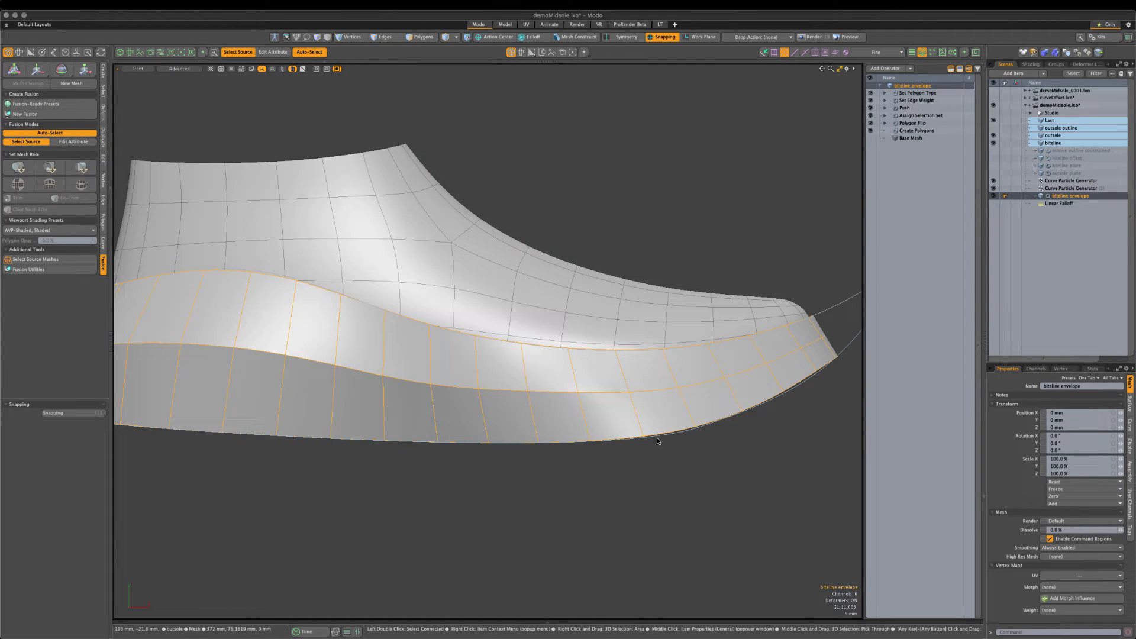
left_click_drag(778, 408, 594, 404, "ctrl+alt")
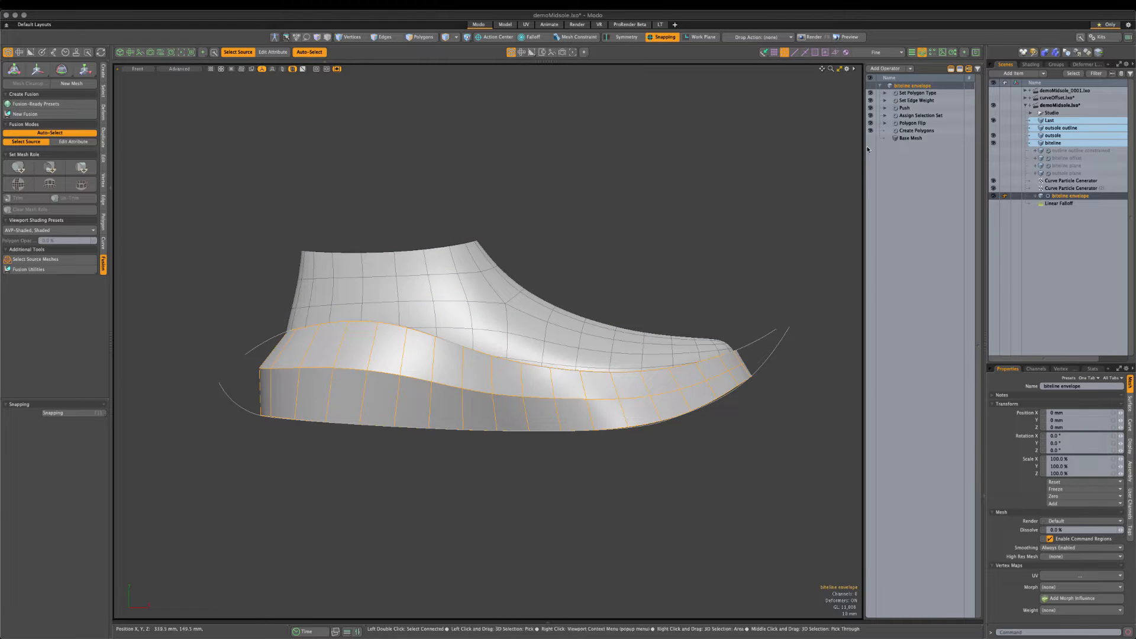
left_click(886, 69)
type("edge sl")
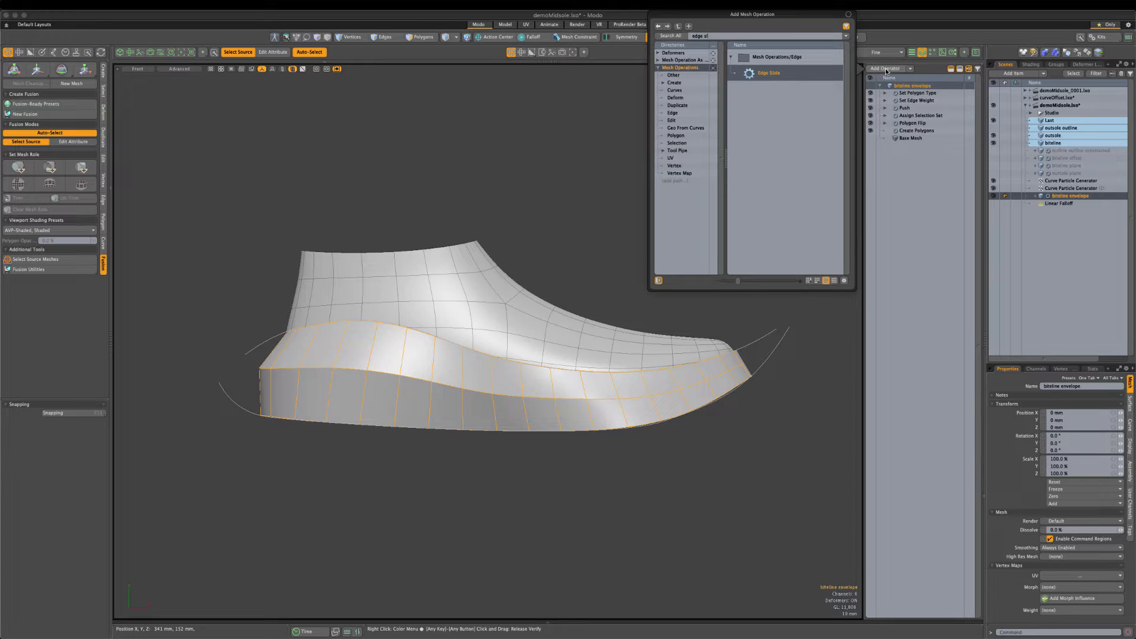
key("Return")
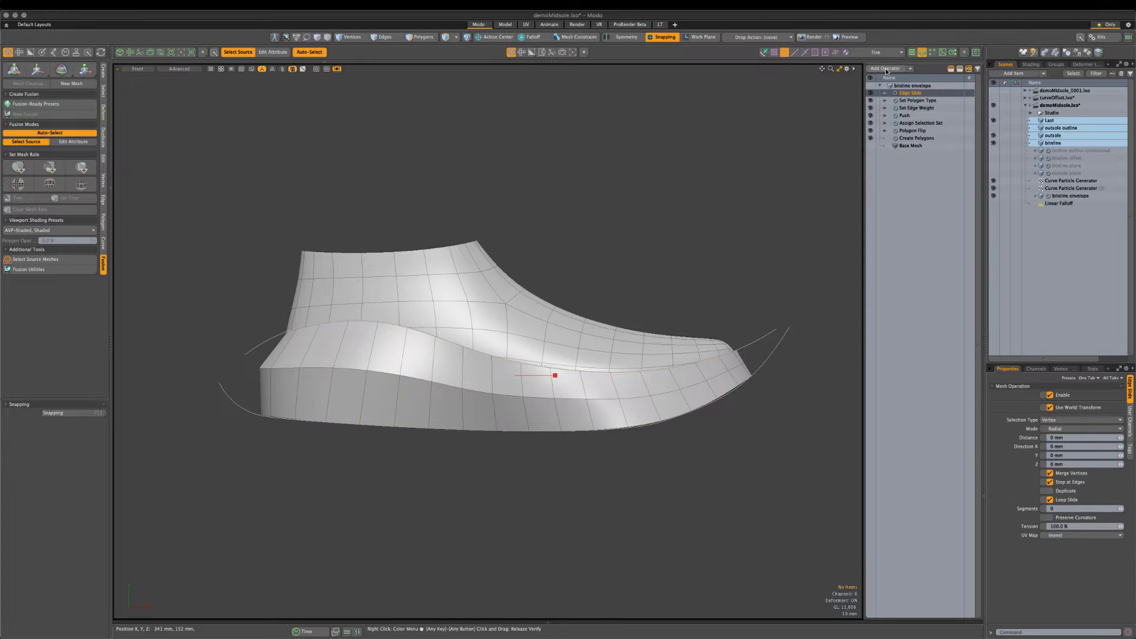
Add a Boundary Edges selection as the input of the Edge Slide operation.
left_click(885, 93)
left_click(892, 108)
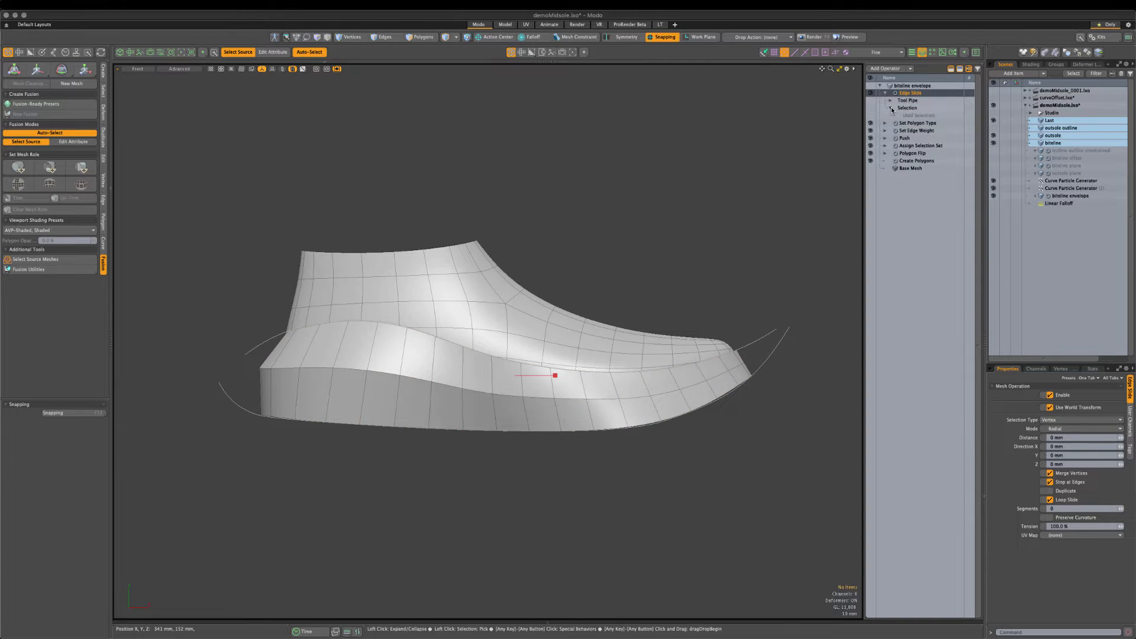
left_click(918, 115)
type("boun")
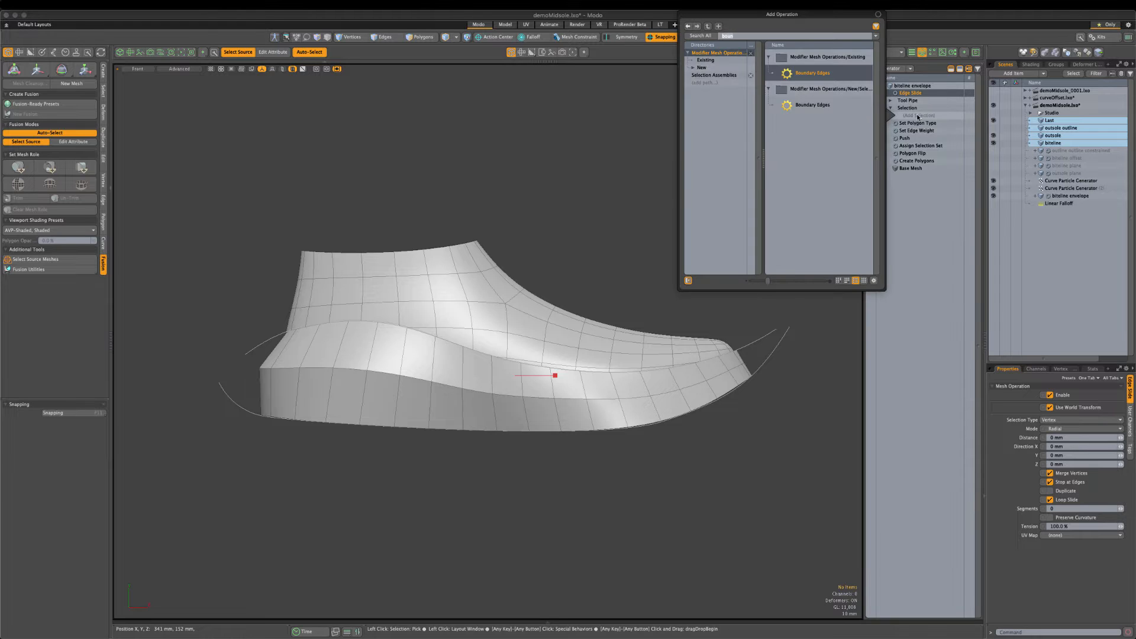
key("Return")
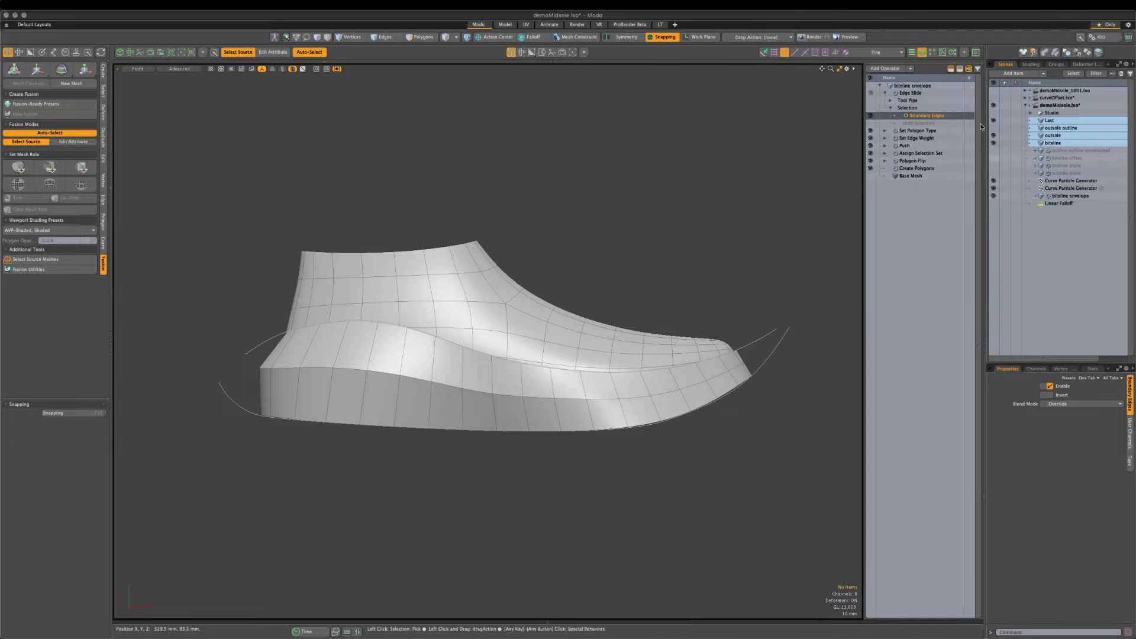
Set the Edge Slide selection type to Edge and extend the envelope's boundary edges with a distance of -4 mm.
left_click(911, 93)
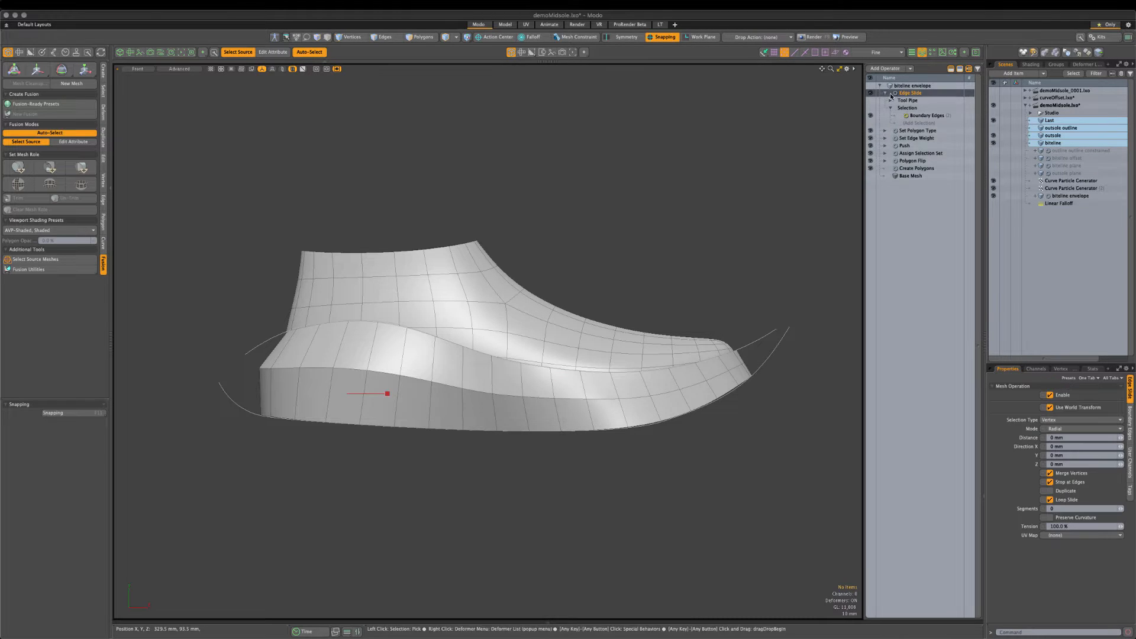
left_click(1057, 420)
left_click(1062, 428)
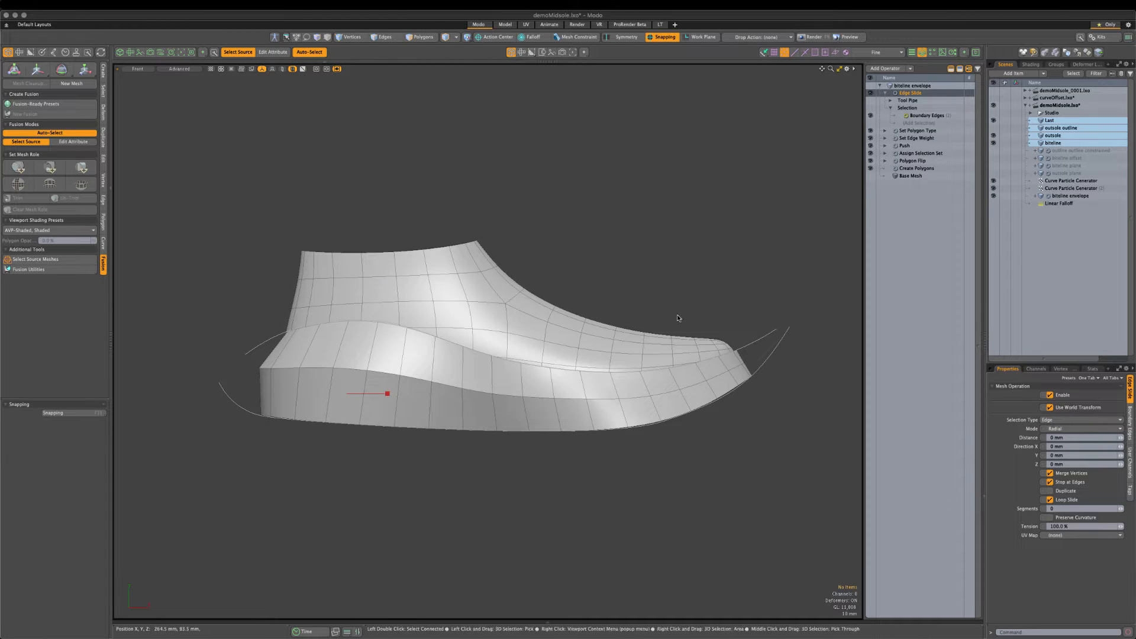
left_click_drag(388, 396, 379, 397)
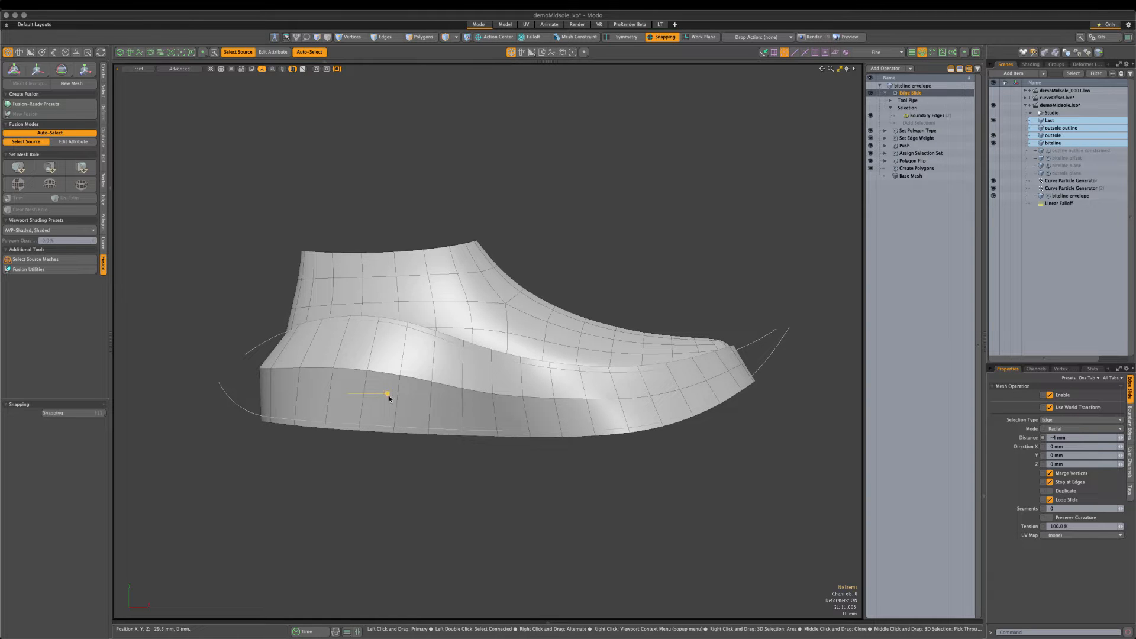
scroll(743, 383, "up", 3)
scroll(743, 383, "down", 1)
left_click_drag(359, 359, 274, 332, "alt")
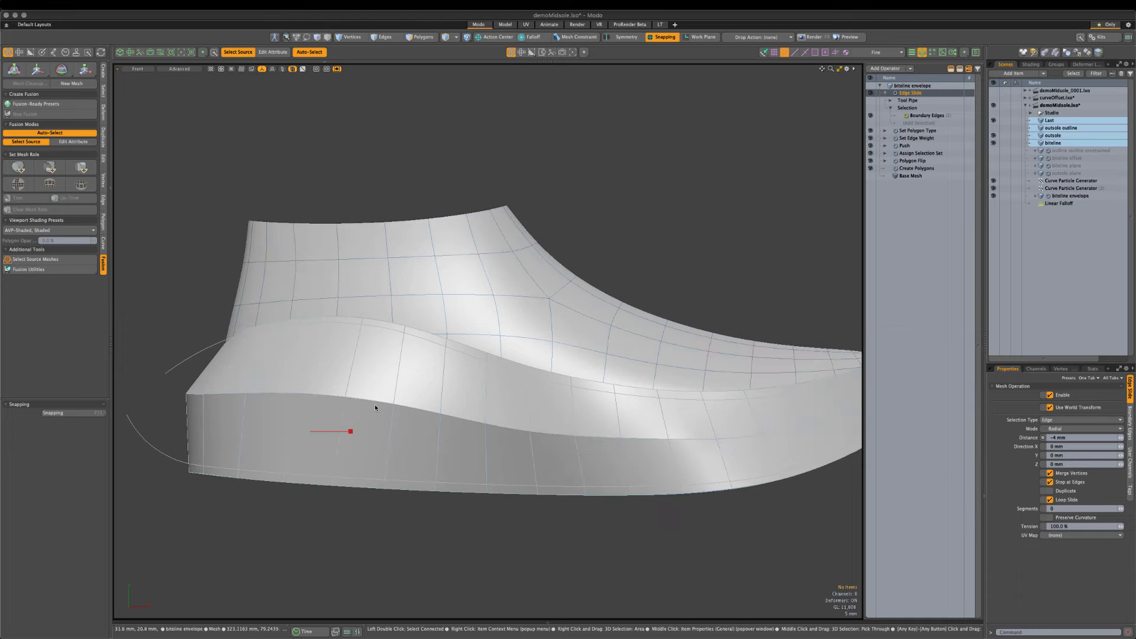
left_click_drag(353, 435, 360, 434)
left_click_drag(434, 412, 378, 395, "alt+shift")
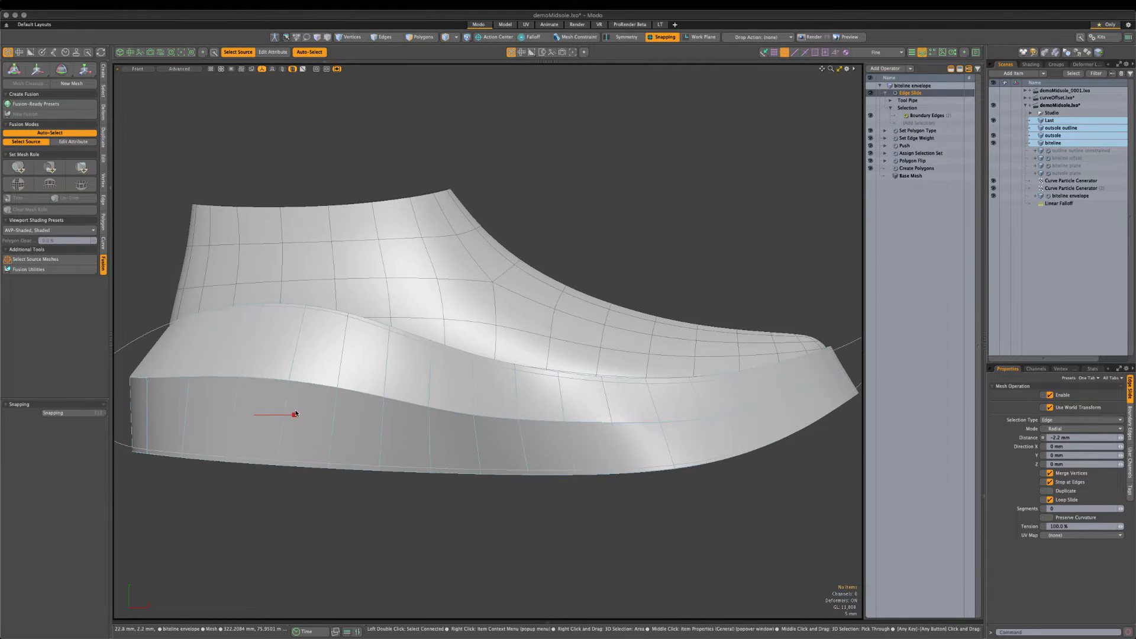
left_click_drag(294, 415, 293, 415)
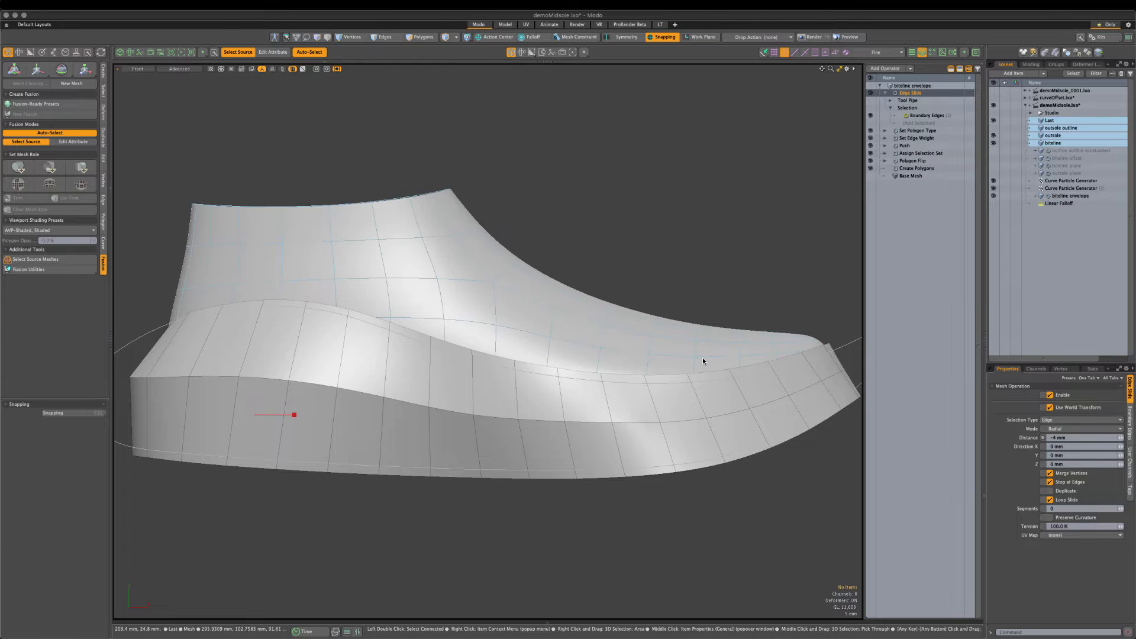
key("q")
Examine the extended envelope edges against the last from perspective and front views, especially around the heel.
key("ctrl+space")
left_click(686, 285)
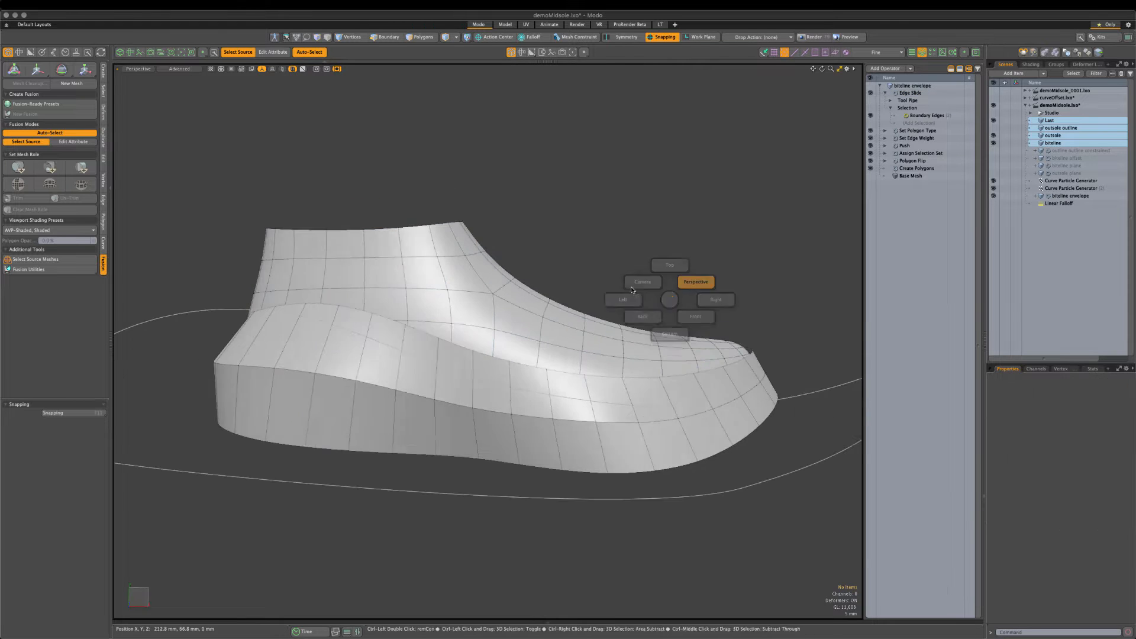
left_click_drag(228, 317, 362, 351, "alt")
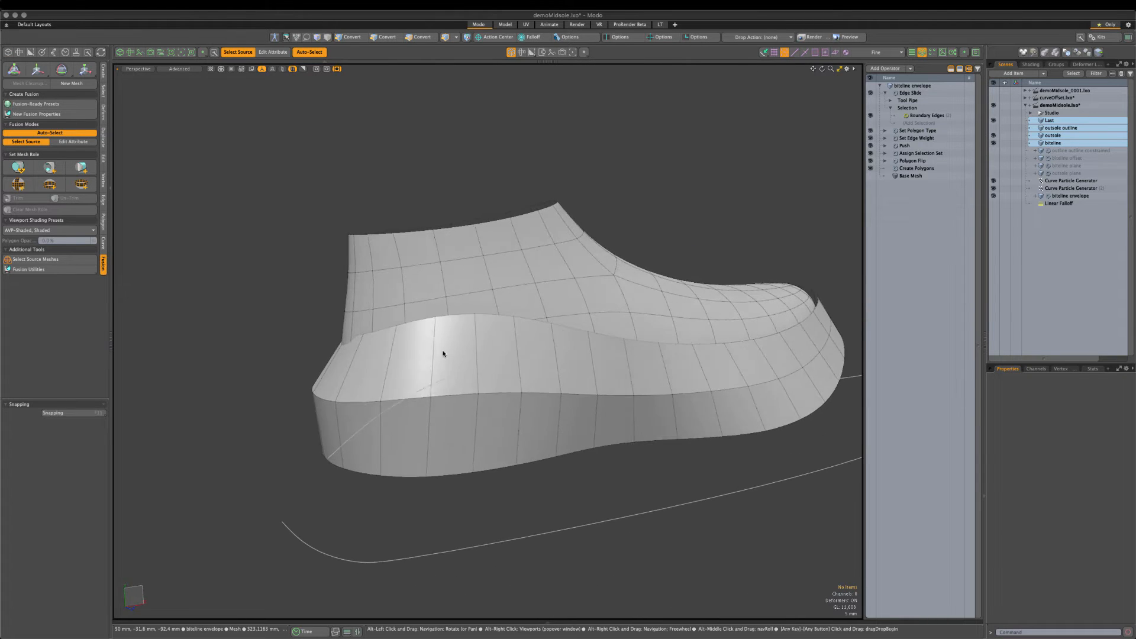
key("ctrl+space")
left_click(475, 371)
scroll(301, 319, "up", 5)
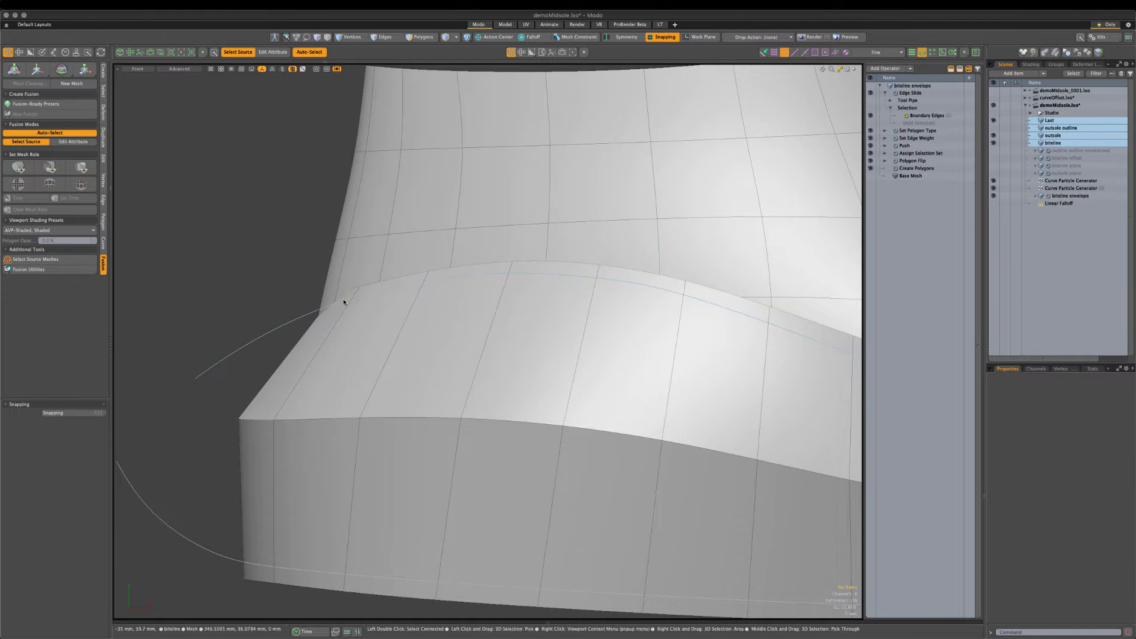
scroll(329, 304, "down", 5)
key("ctrl+space")
left_click(361, 296)
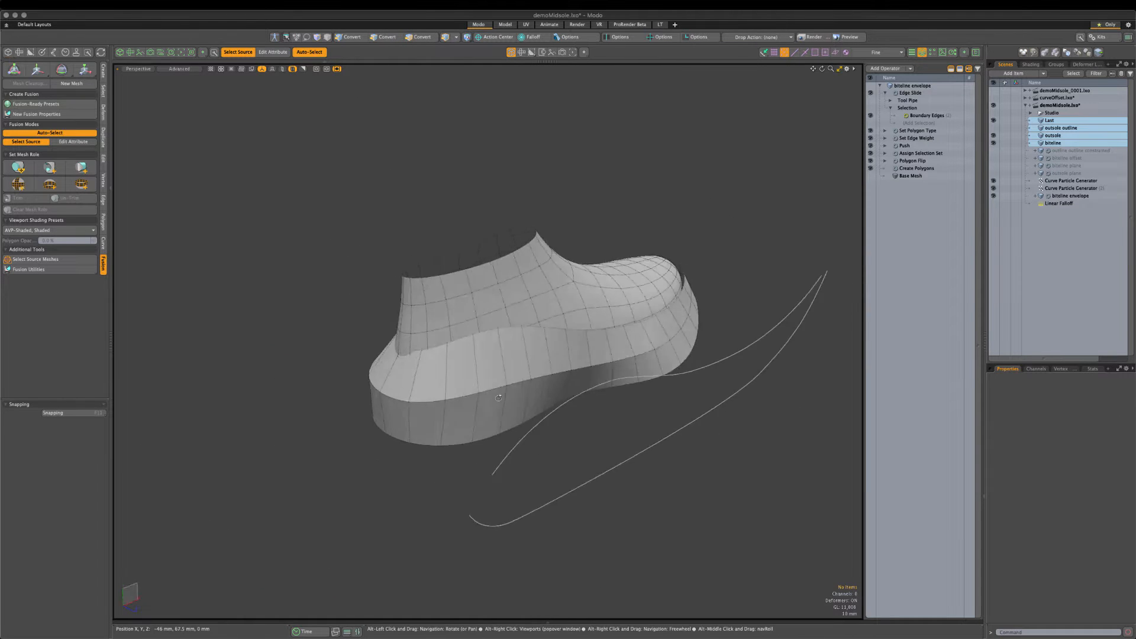
left_click_drag(521, 497, 497, 395, "alt")
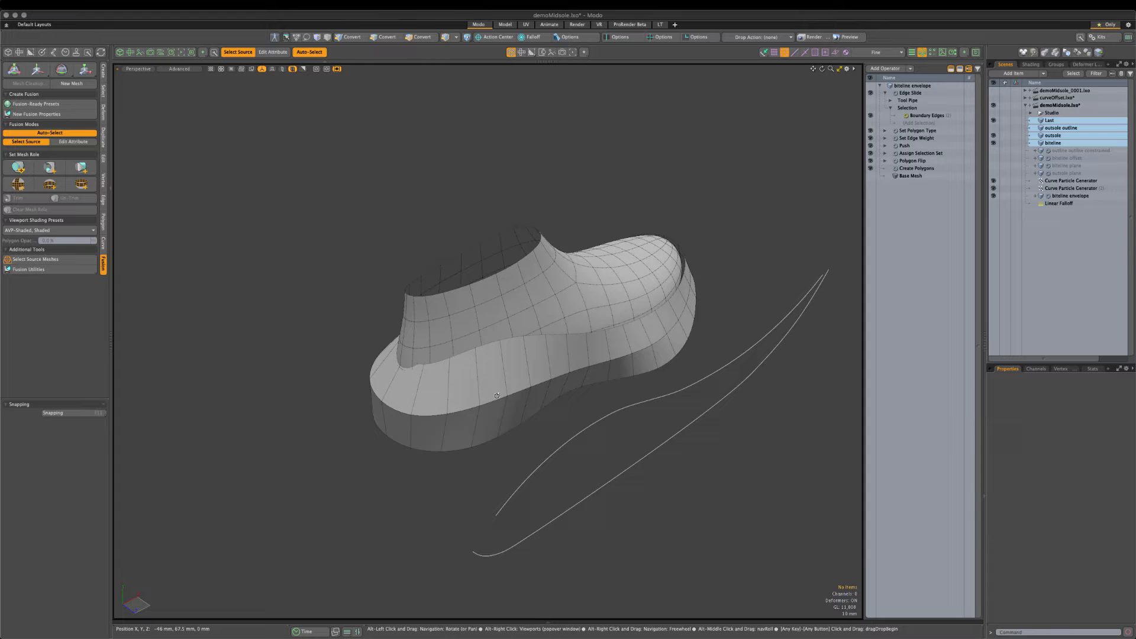
Set the point count of the biteline offset's Curve Rebuild operation to 45.
left_click(1068, 180)
left_click(1069, 188, "shift")
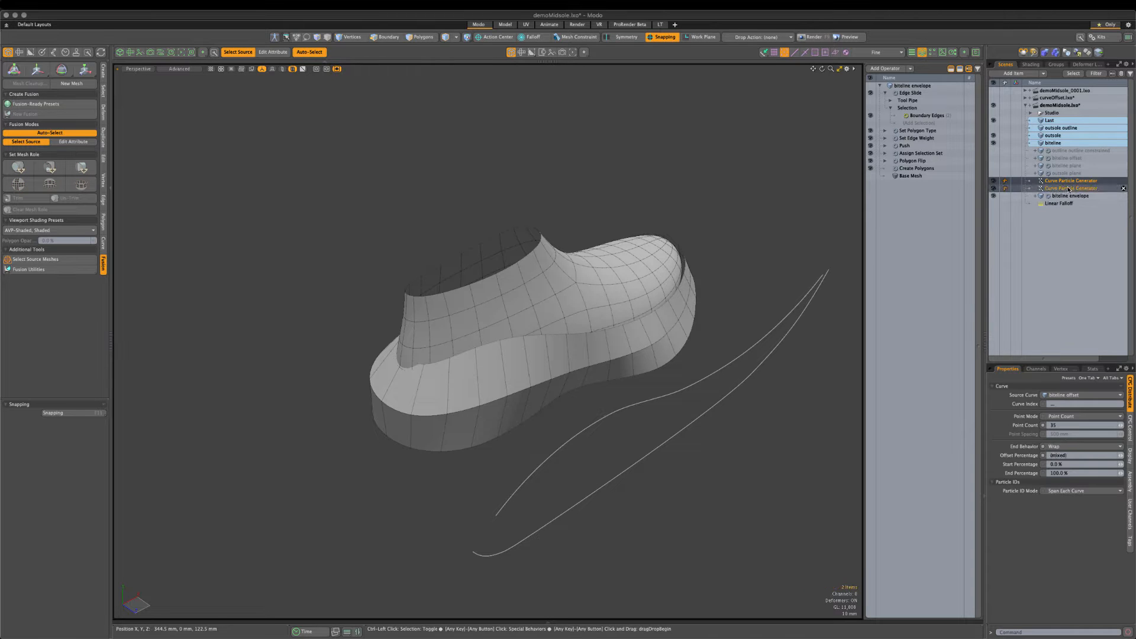
left_click_drag(628, 408, 545, 546, "alt")
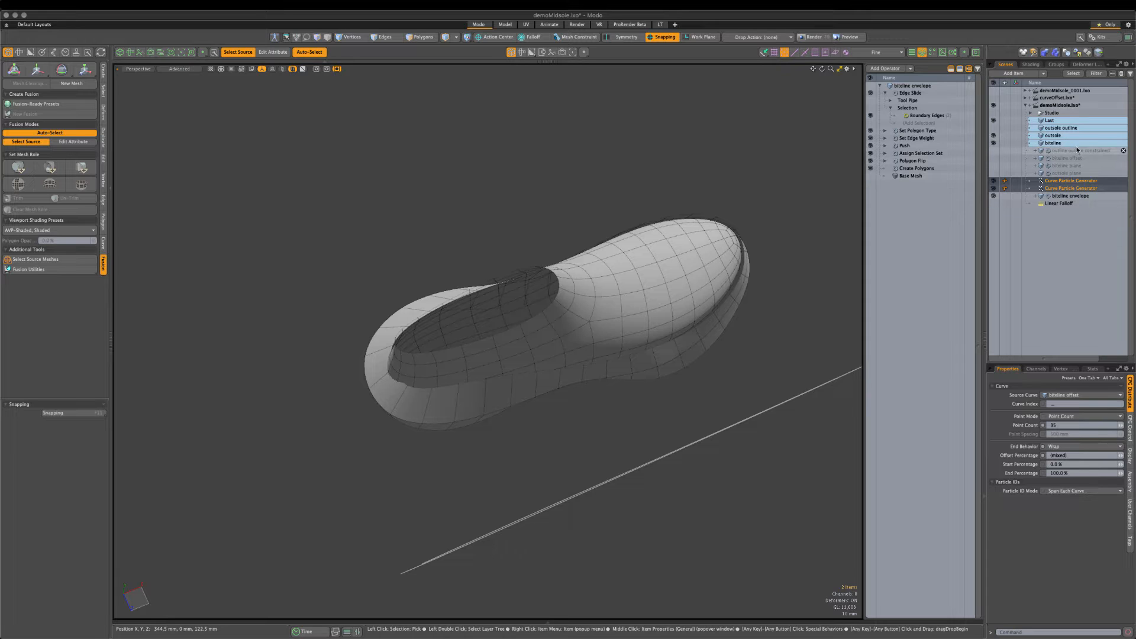
left_click(1060, 159)
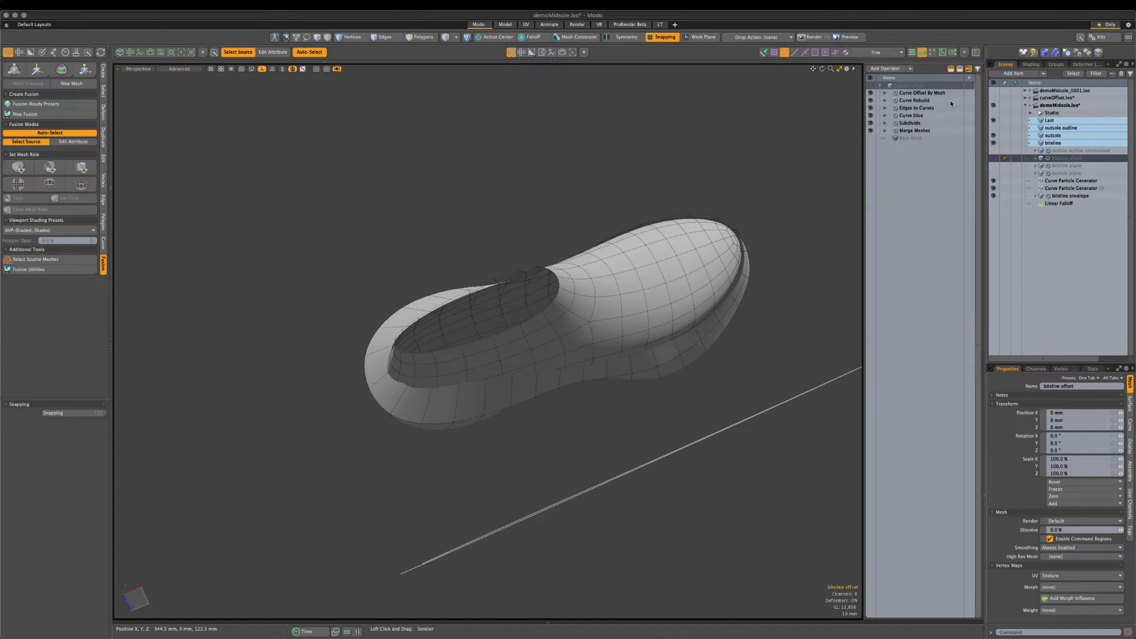
left_click(914, 100)
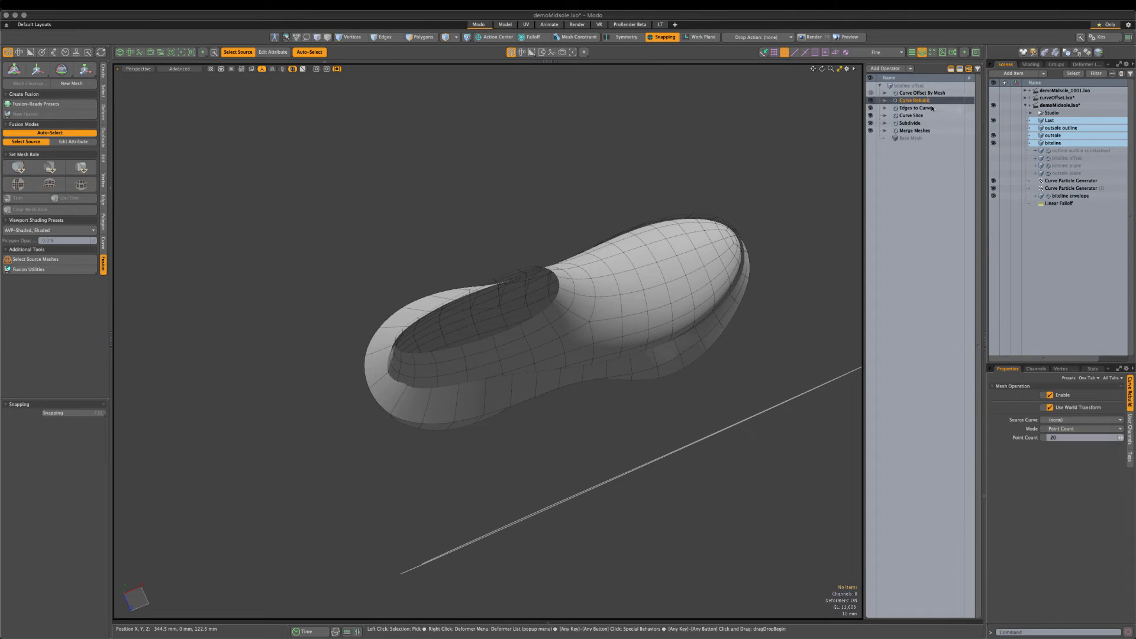
left_click(1070, 437)
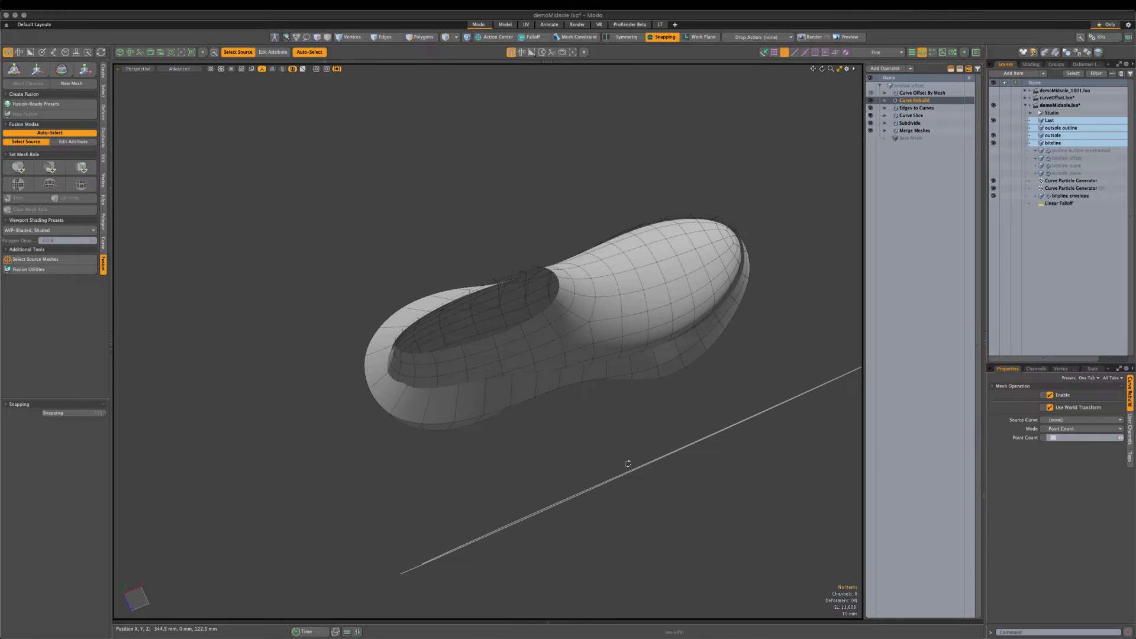
left_click_drag(629, 465, 736, 373, "alt")
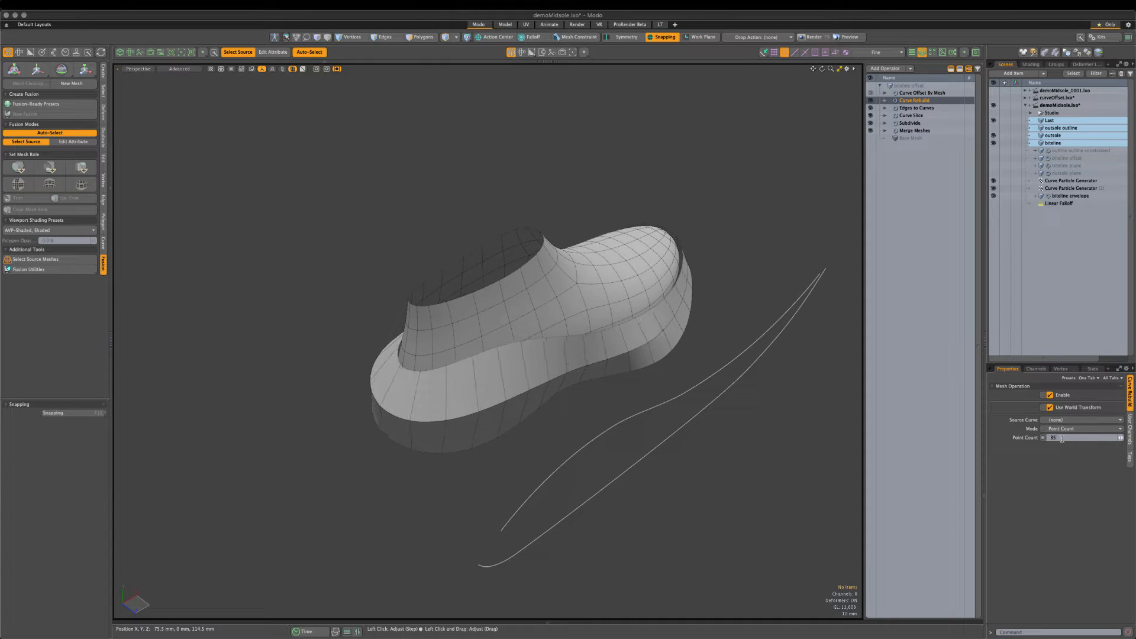
left_click_drag(376, 377, 398, 353, "ctrl+alt")
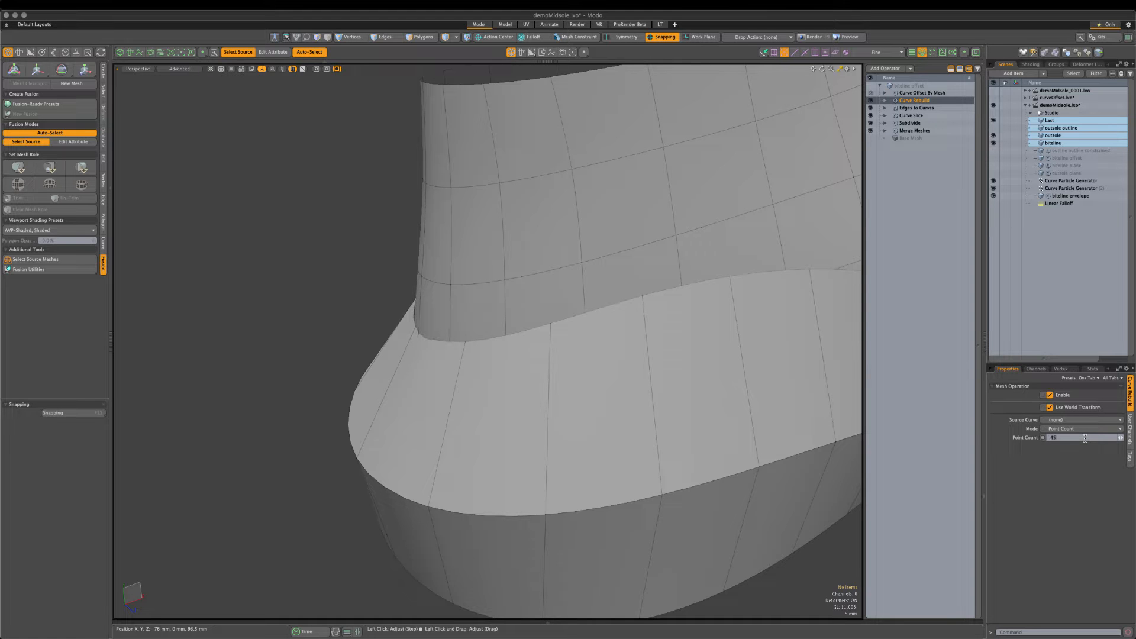
Set the point count of both Curve Particle Generators to 45.
left_click_drag(604, 329, 565, 332, "ctrl+alt")
left_click(1071, 180)
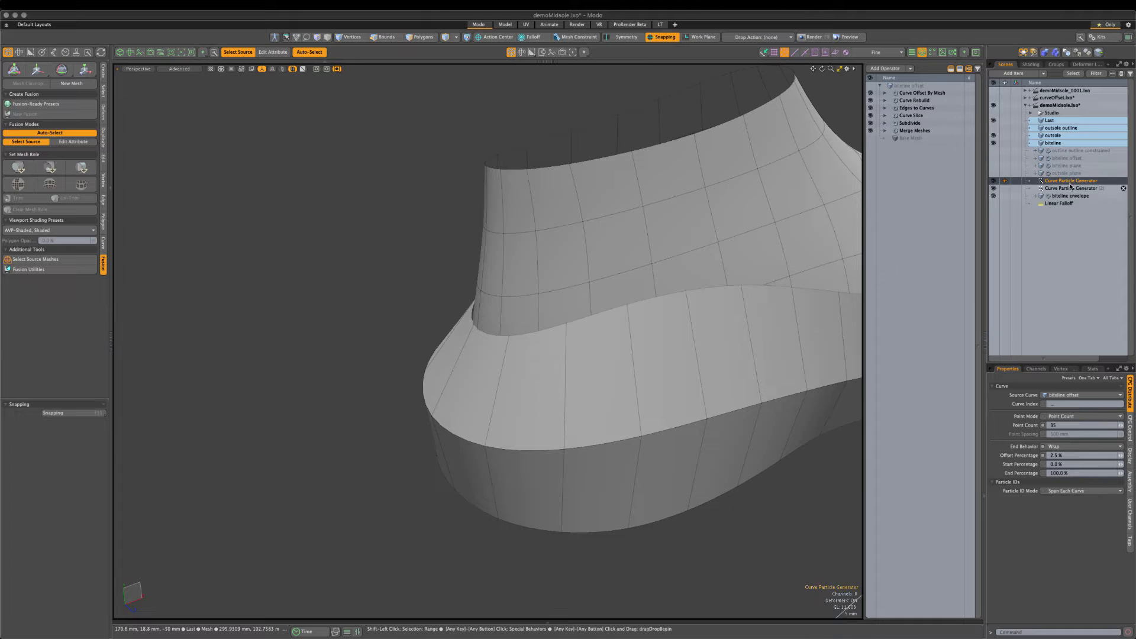
left_click(1071, 188, "shift")
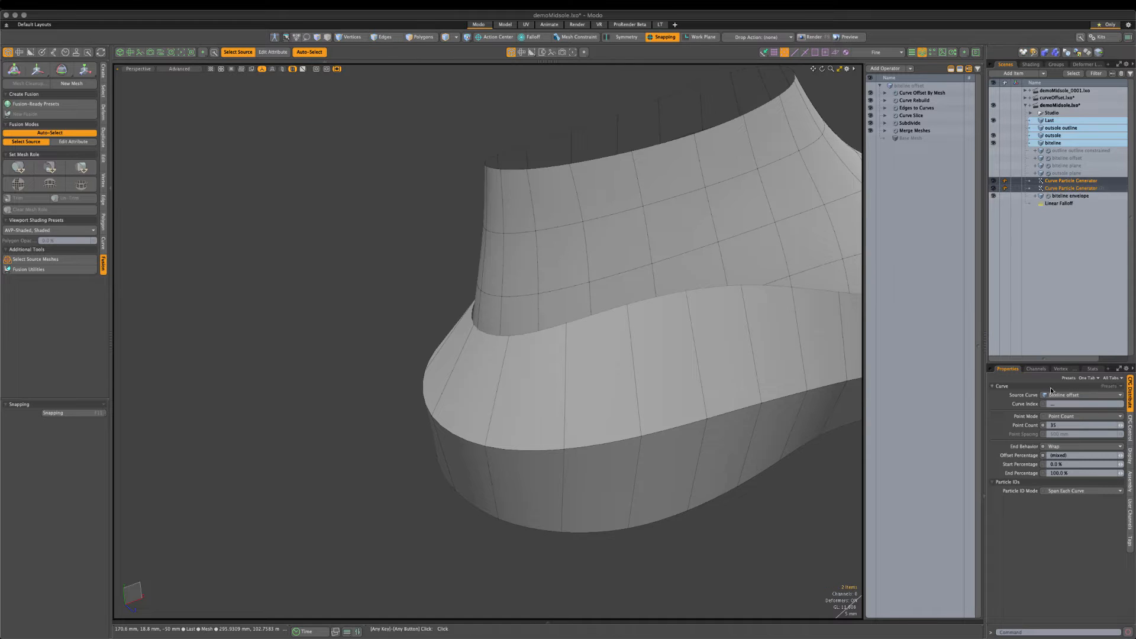
left_click(1072, 425)
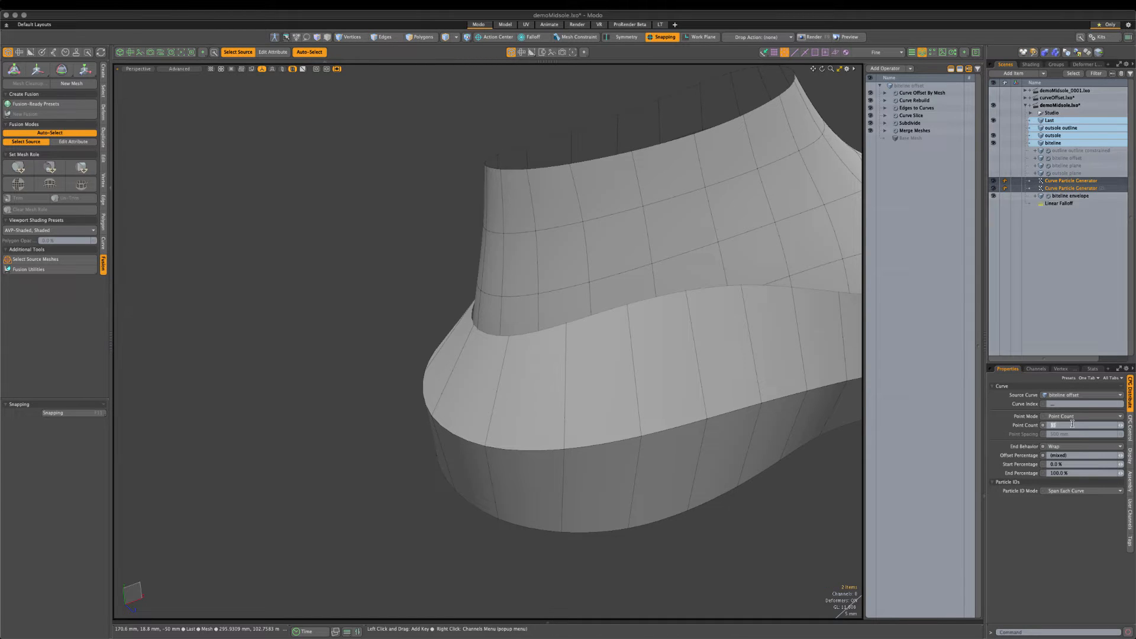
type("45")
key("Return")
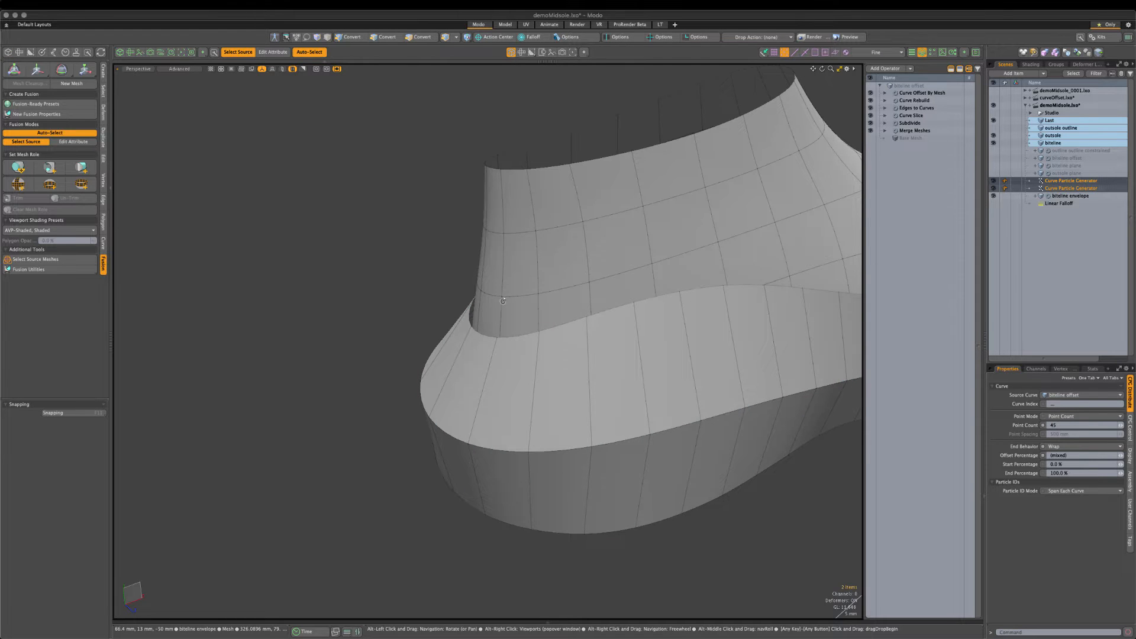
Create a new empty mesh item next to the biteline envelope in the item list.
left_click_drag(503, 301, 698, 408, "alt")
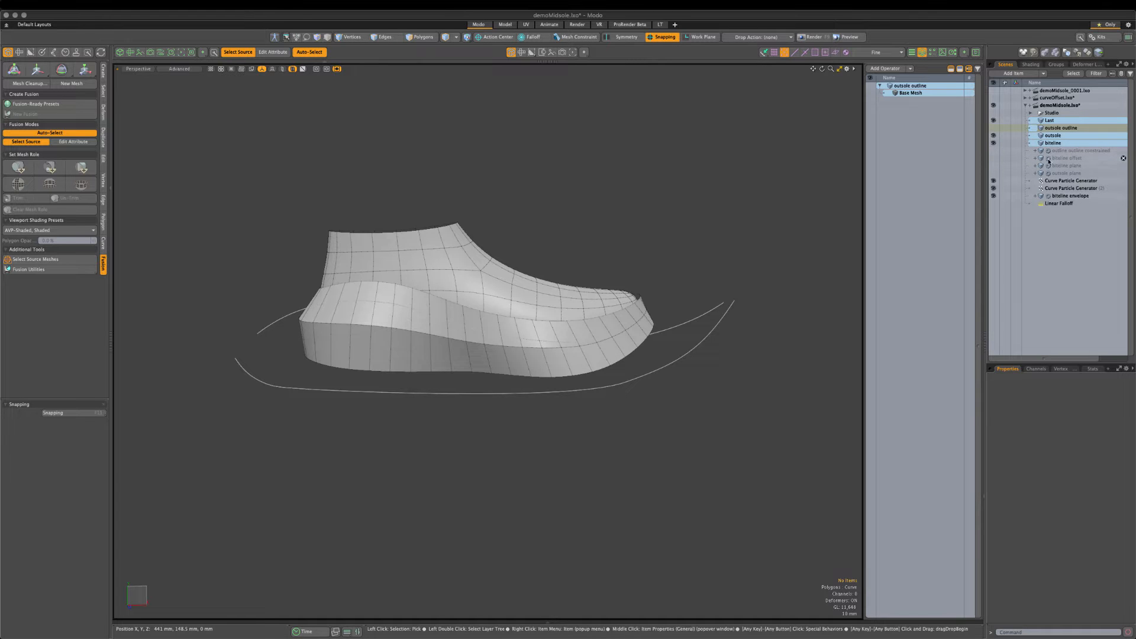
left_click(1062, 197)
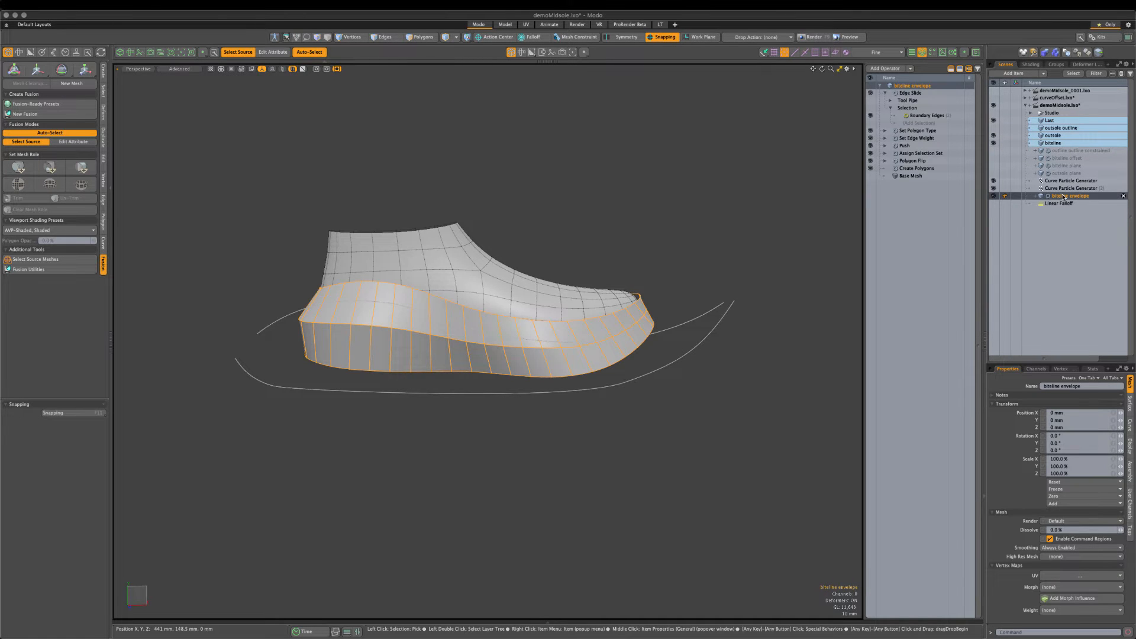
key("n")
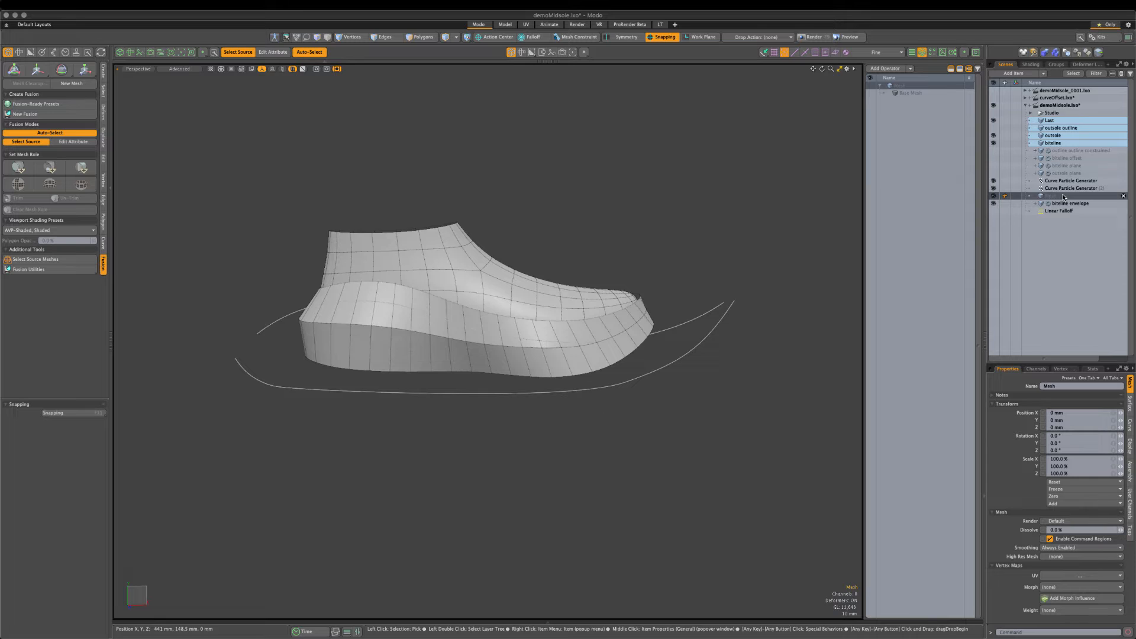
Name the new mesh biteline trim and add a Merge Meshes operation to it.
left_click(1061, 386)
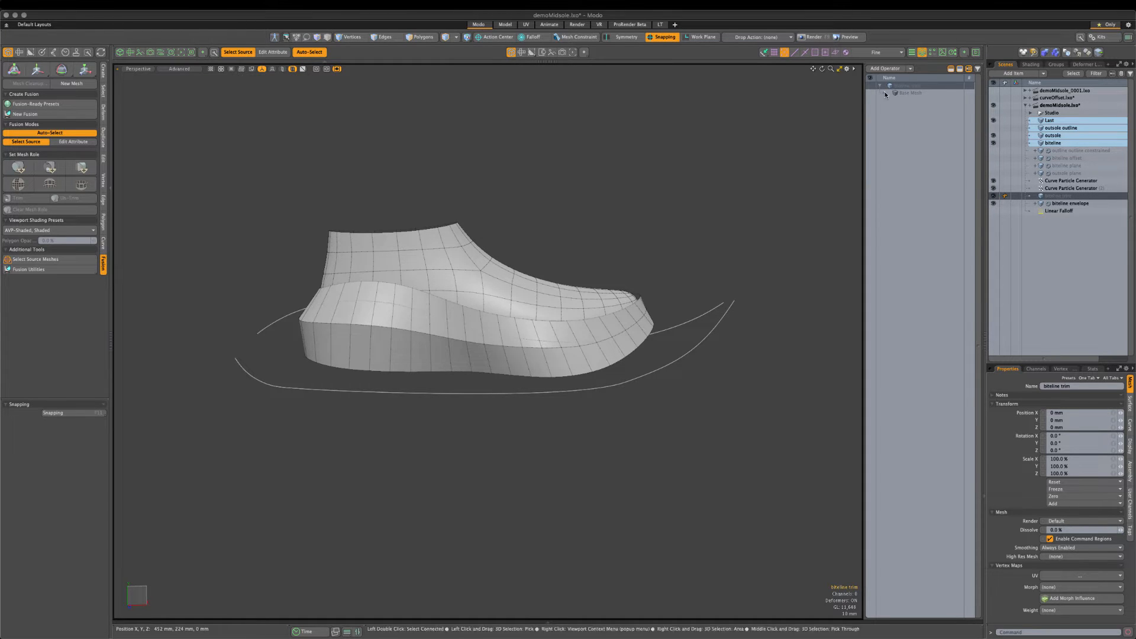
left_click(882, 69)
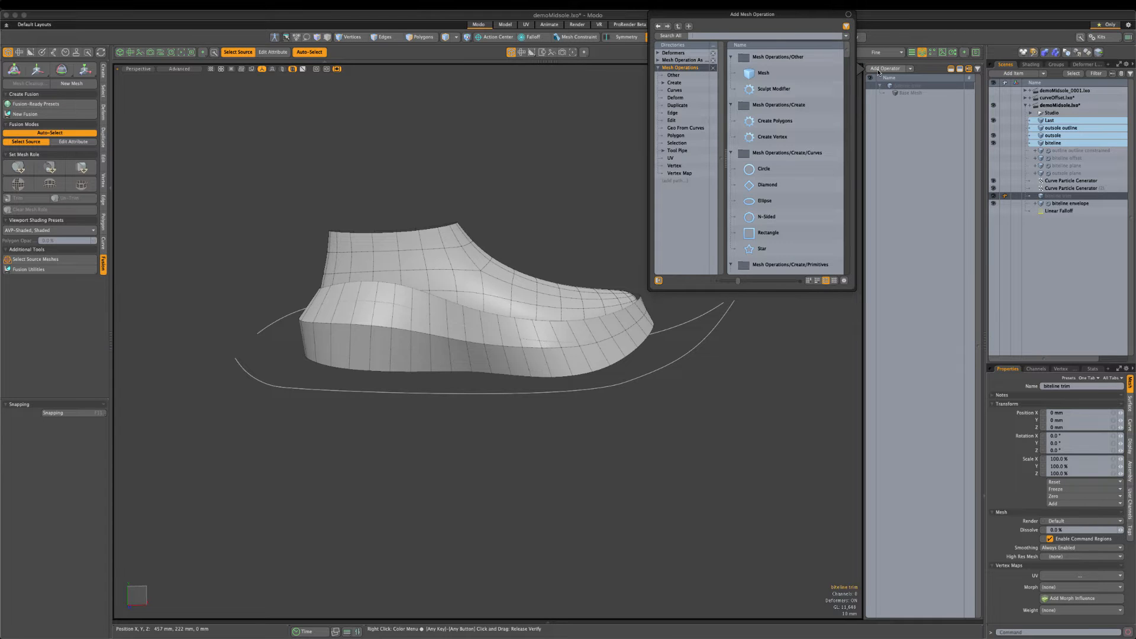
type("merge")
key("Return")
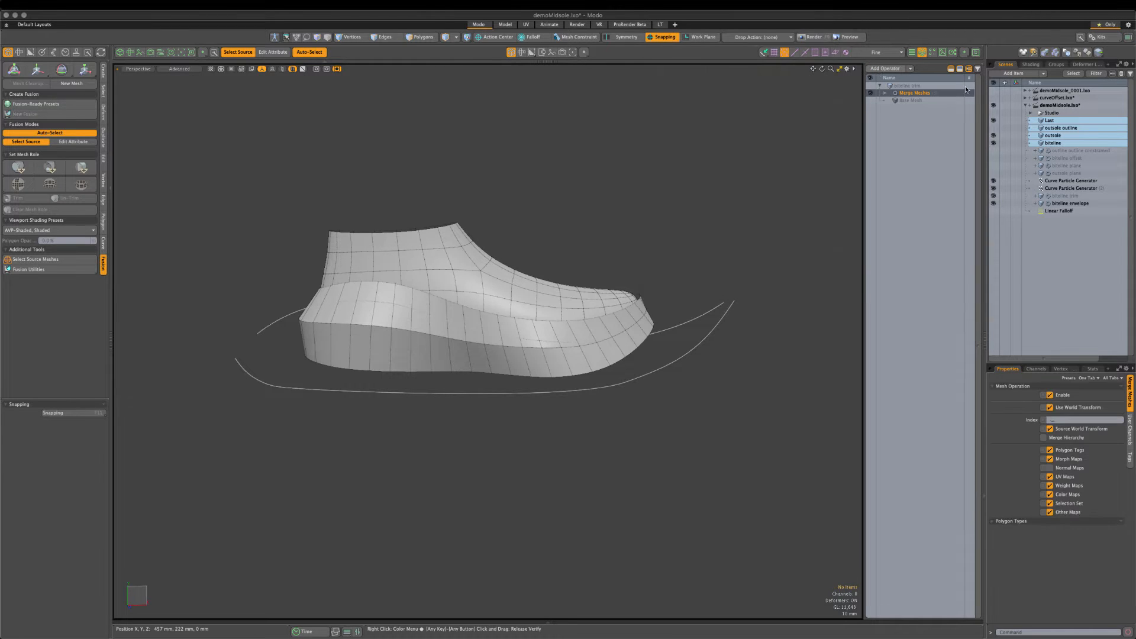
Assign the biteline mesh as the source of the biteline trim's Merge Meshes operation.
left_click(883, 96)
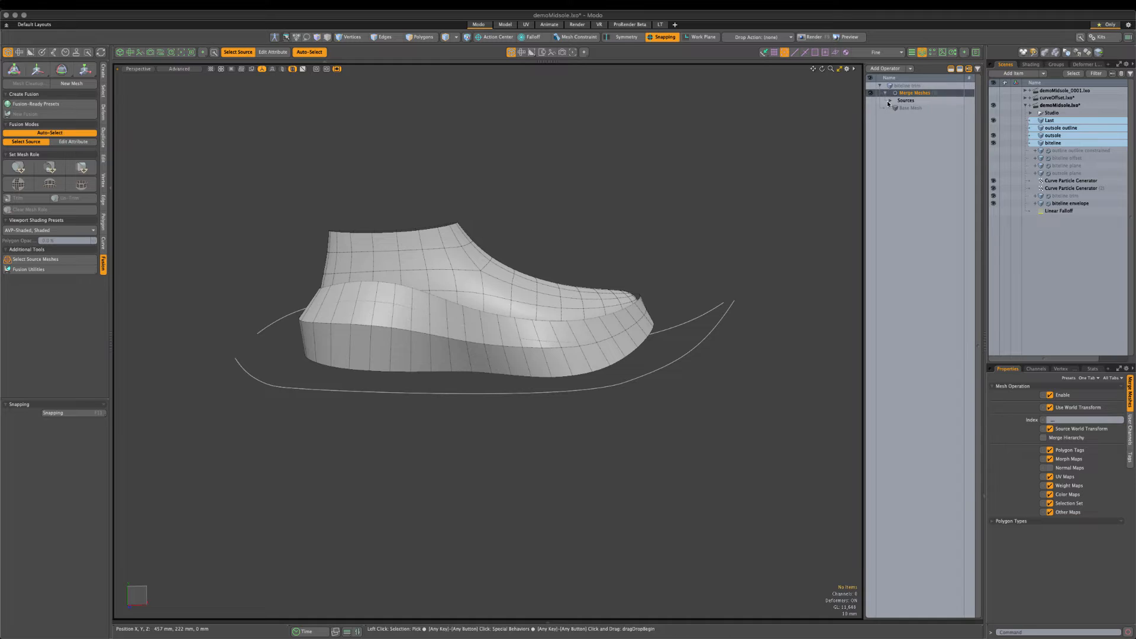
left_click(921, 110)
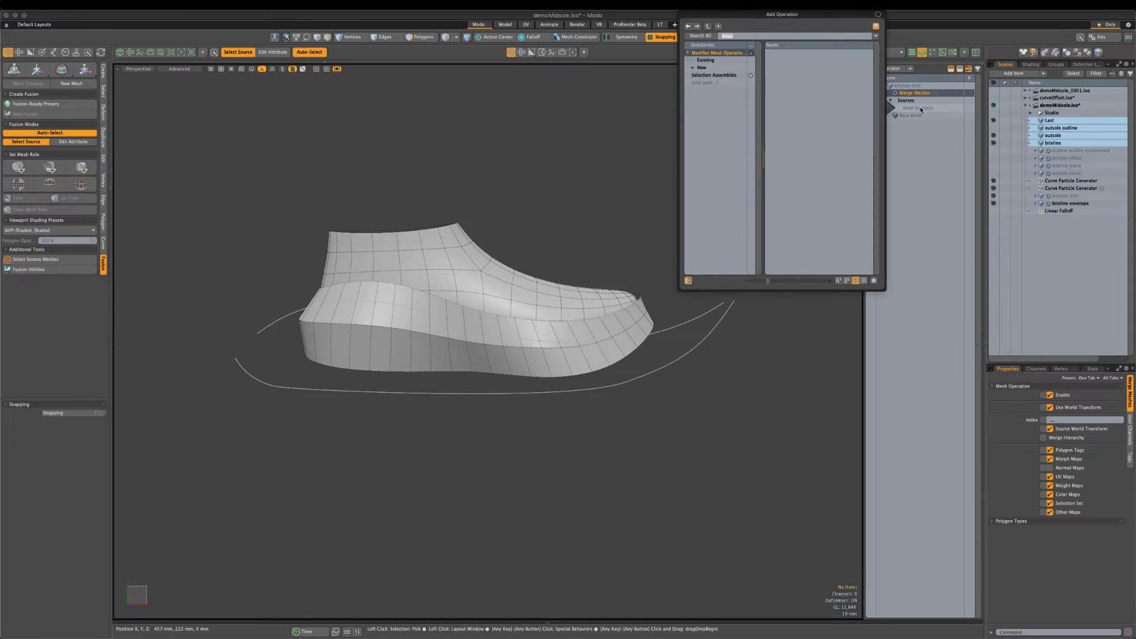
type("bite")
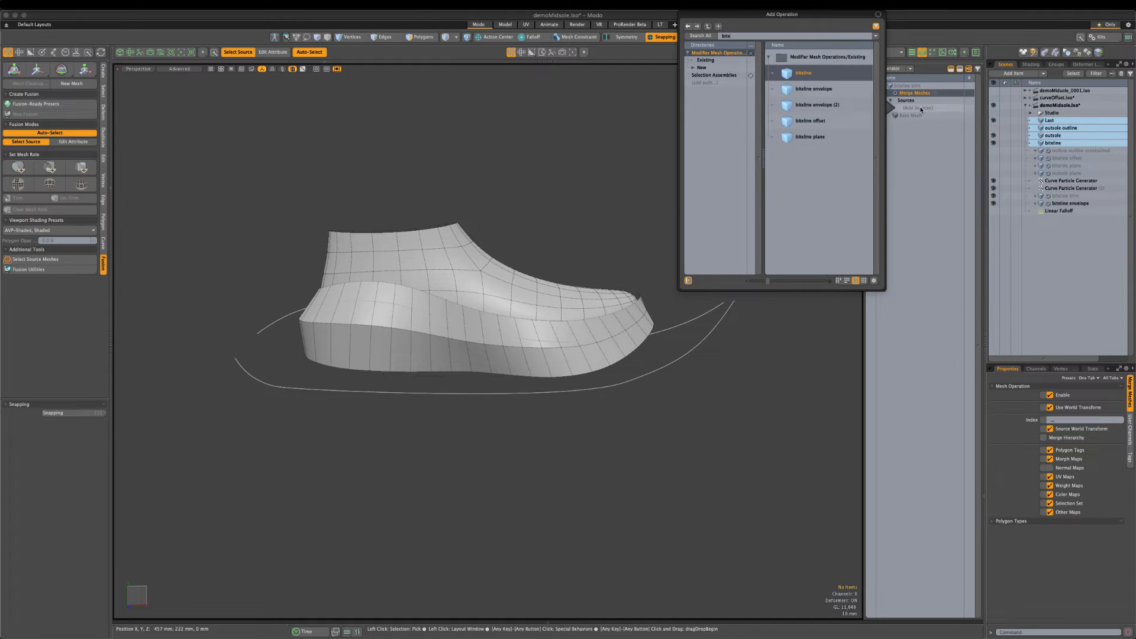
double_click(810, 74)
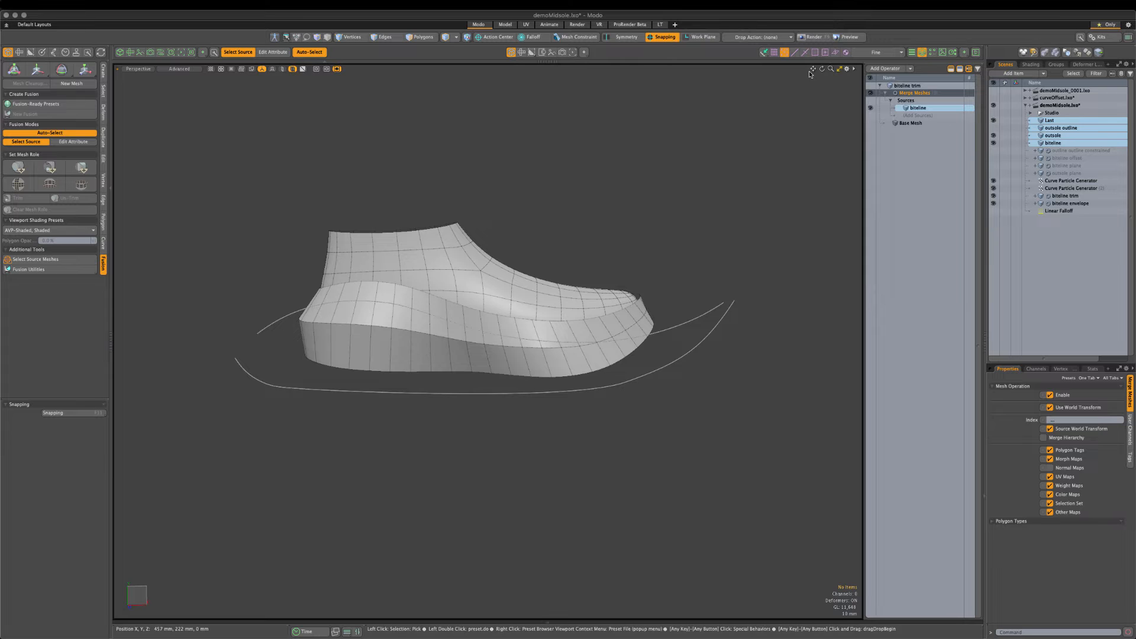
left_click(886, 93)
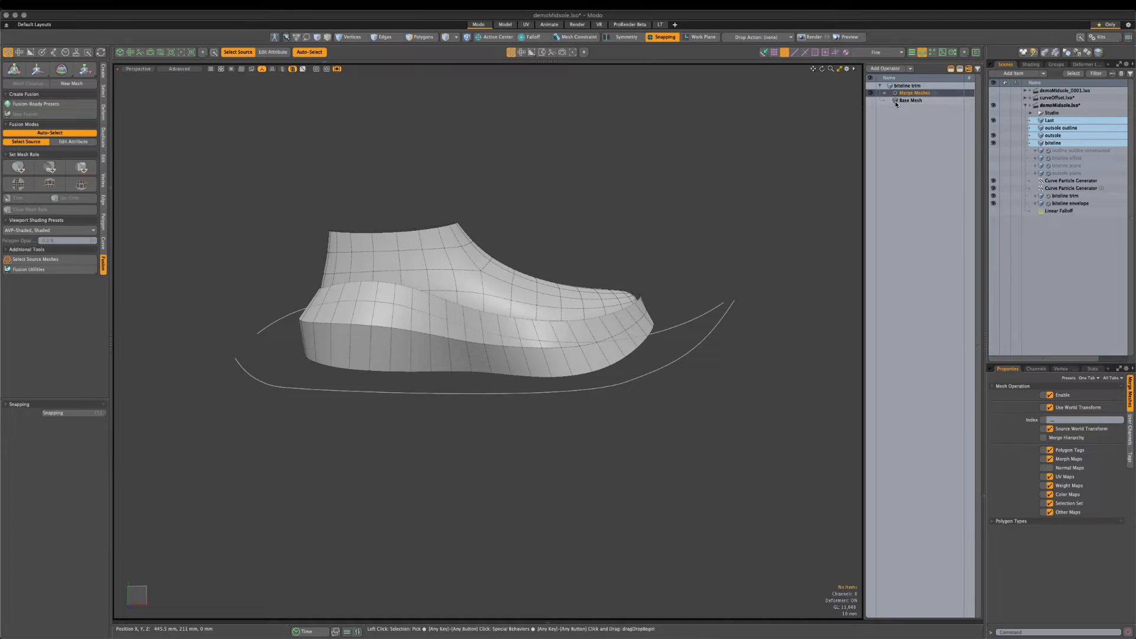
Create another mesh item named last trim and add a Merge Meshes operation to it.
left_click(1058, 198)
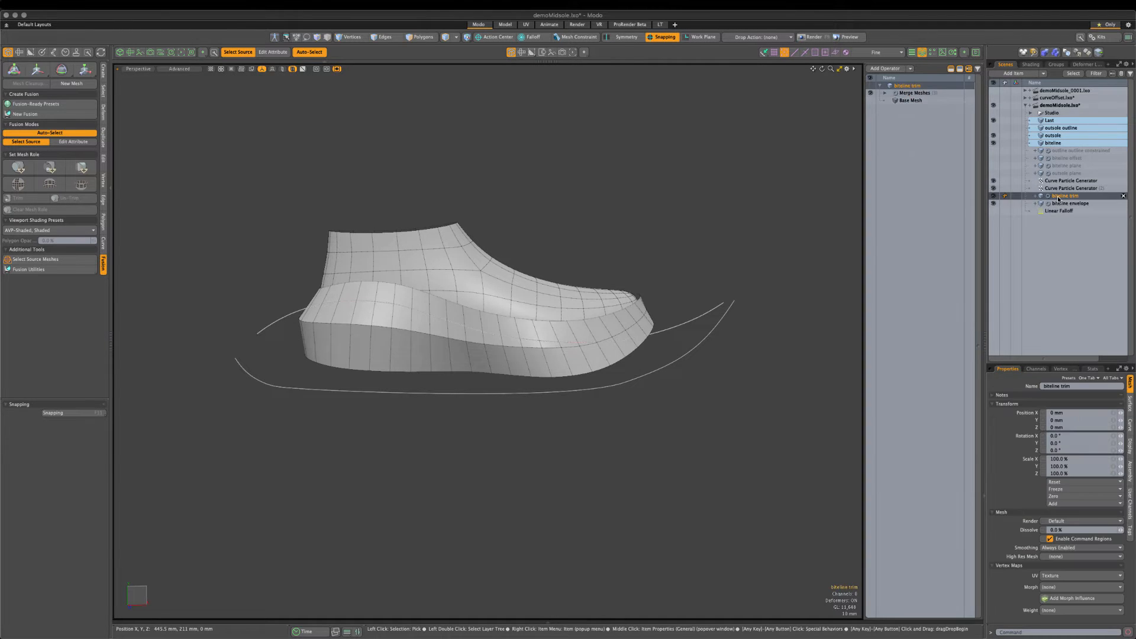
key("n")
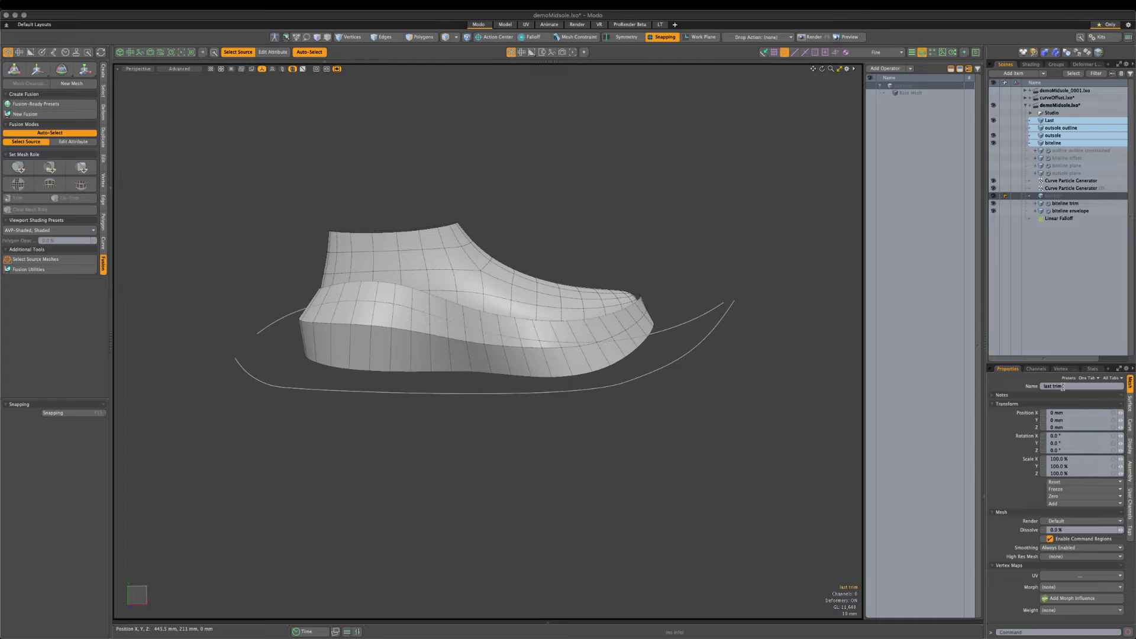
left_click(887, 69)
type("m")
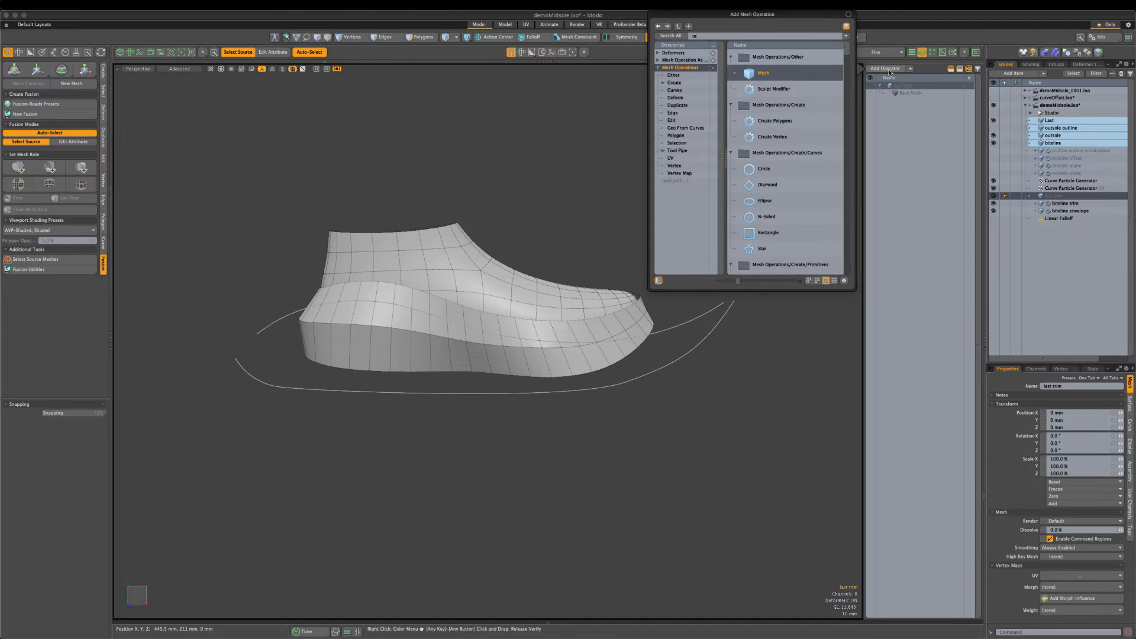
type("erge")
key("Return")
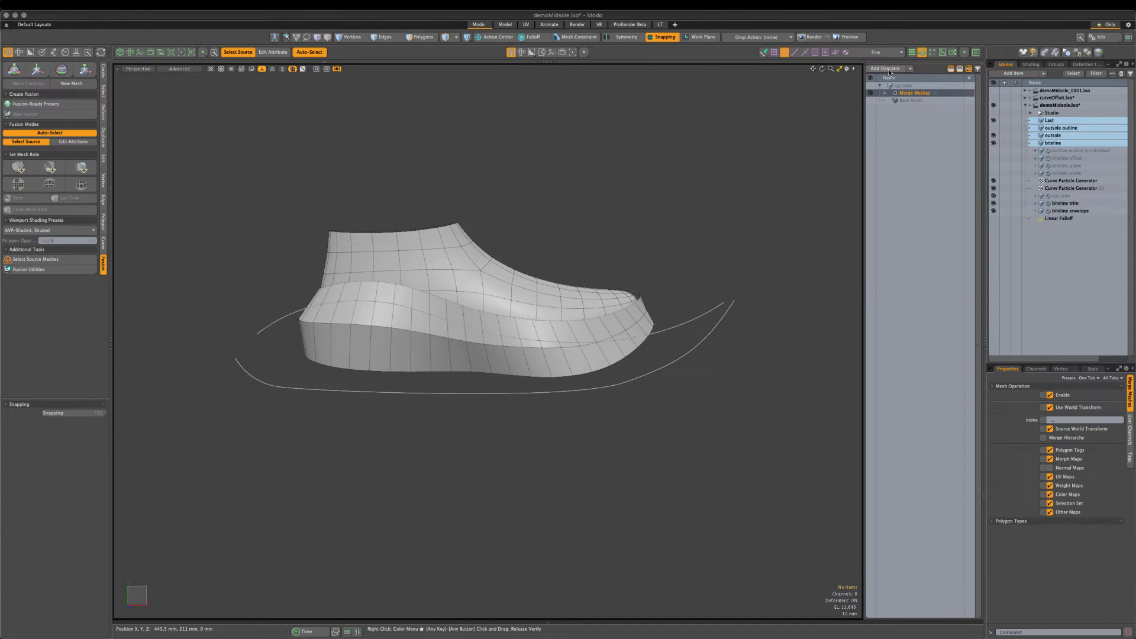
Assign the Last mesh as the source of the last trim's Merge Meshes operation.
left_click(891, 101)
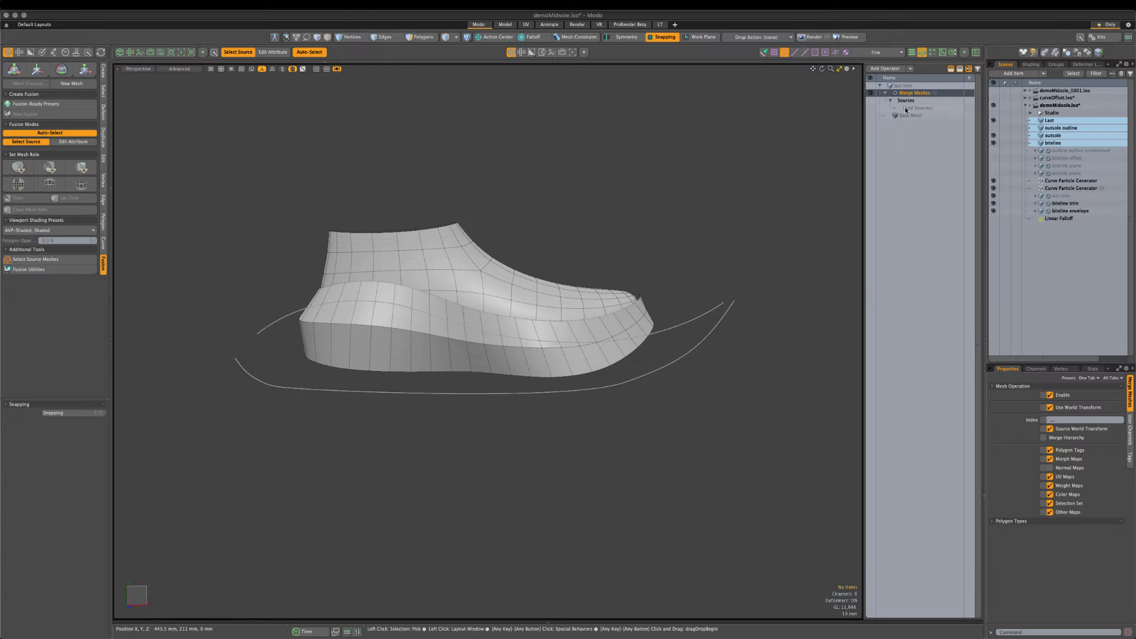
left_click(905, 110)
type("last")
key("Return")
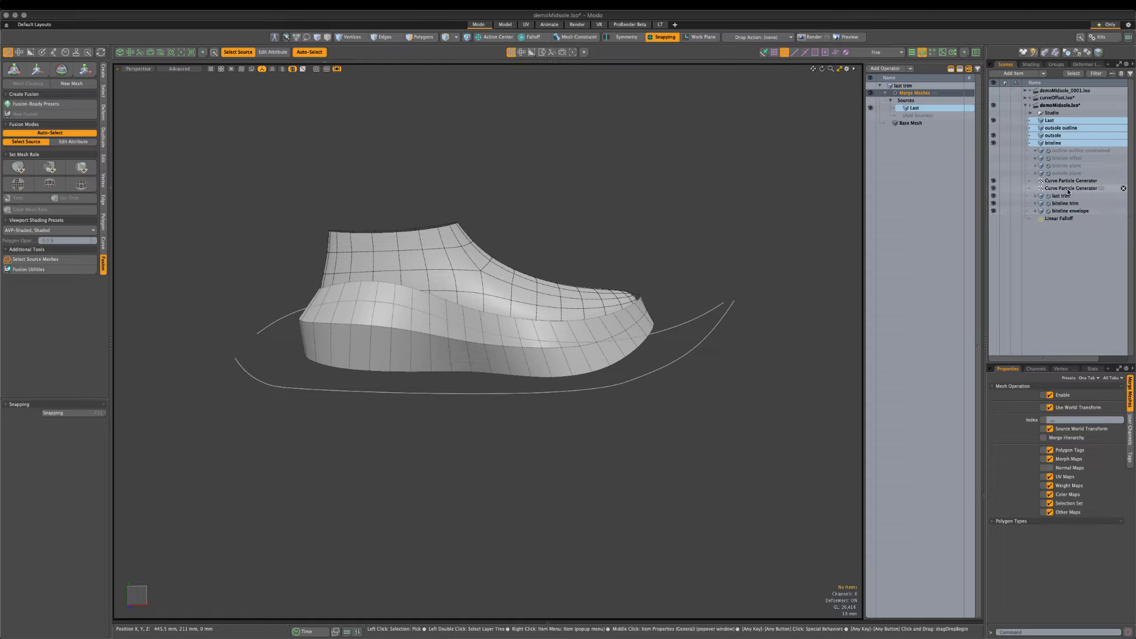
Create a new Fusion item named Midsole Buck from the biteline envelope mesh.
left_click(1077, 211)
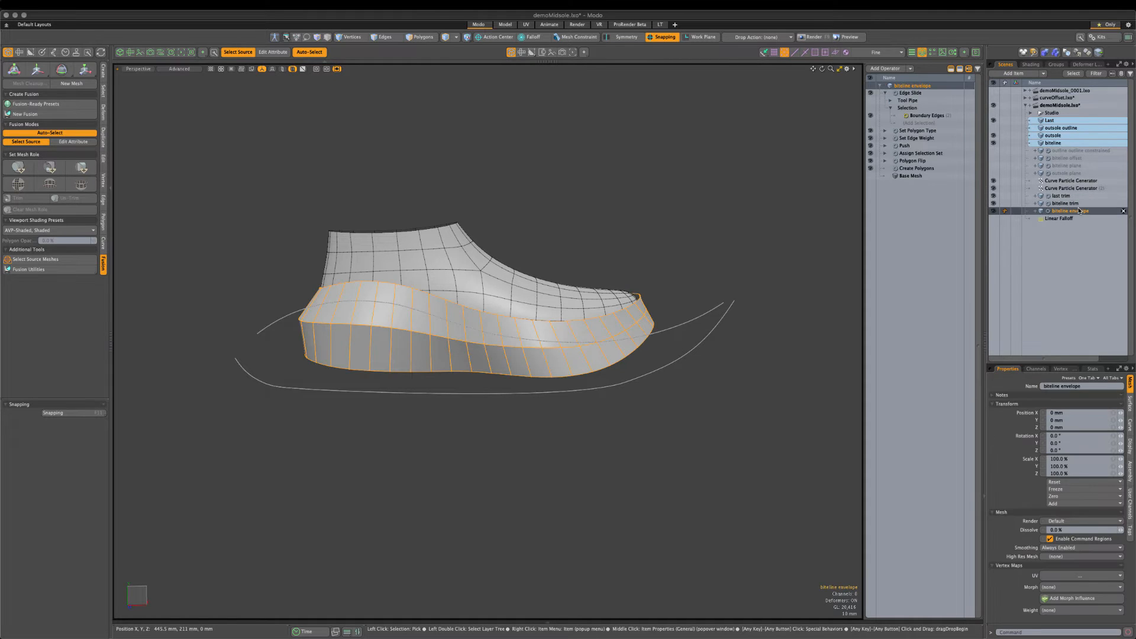
left_click(1058, 137)
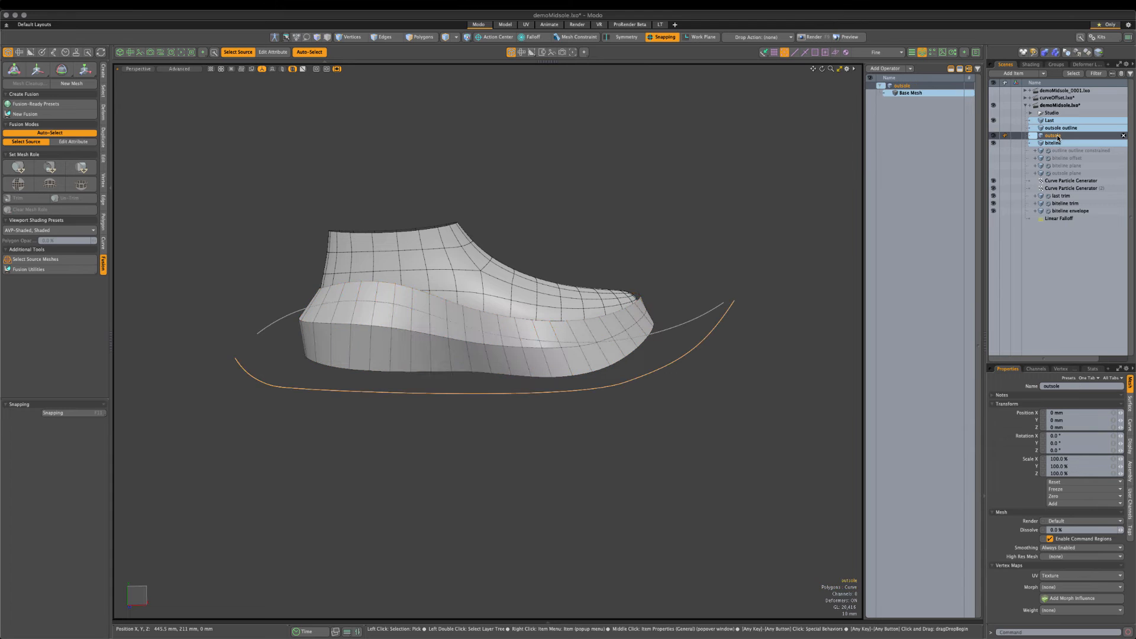
left_click(1067, 211)
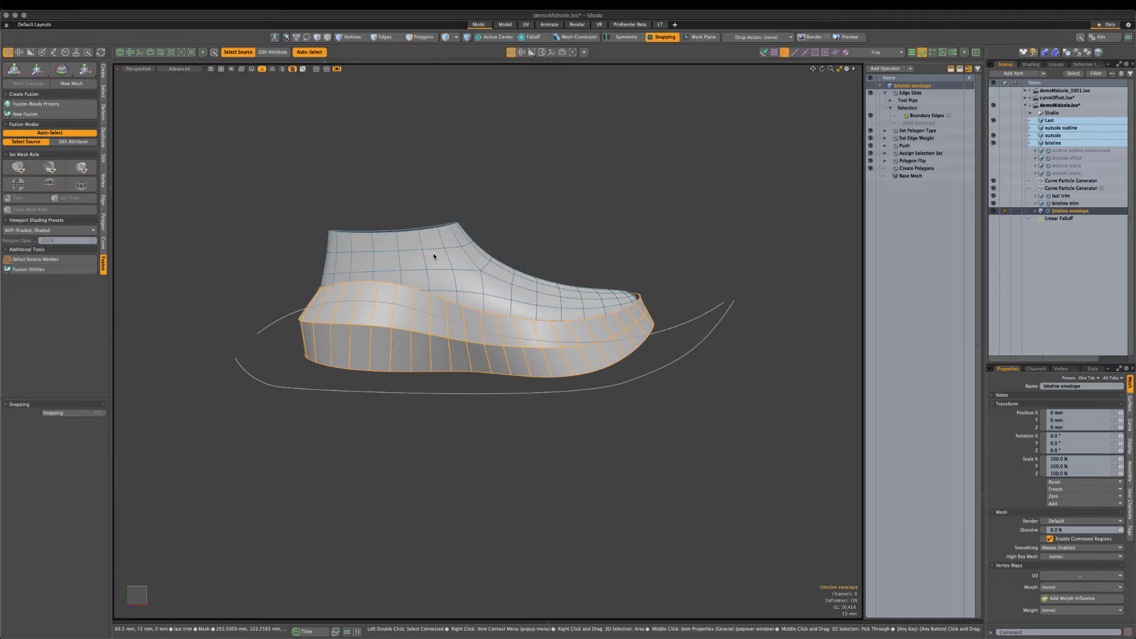
left_click(36, 142)
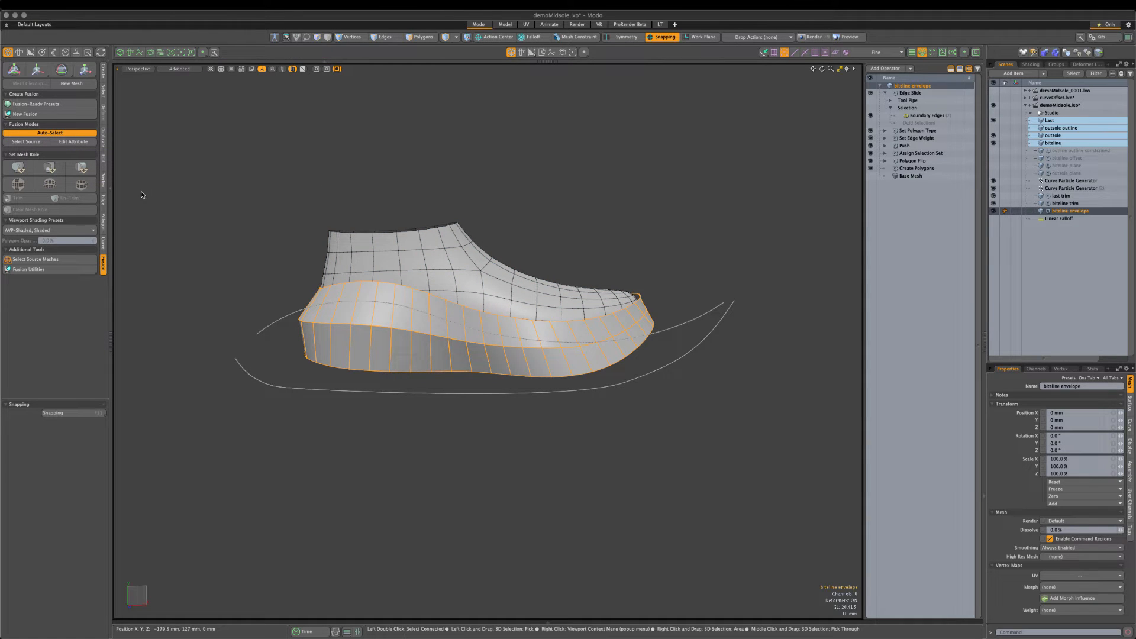
key("ctrl")
left_click(66, 113, "ctrl")
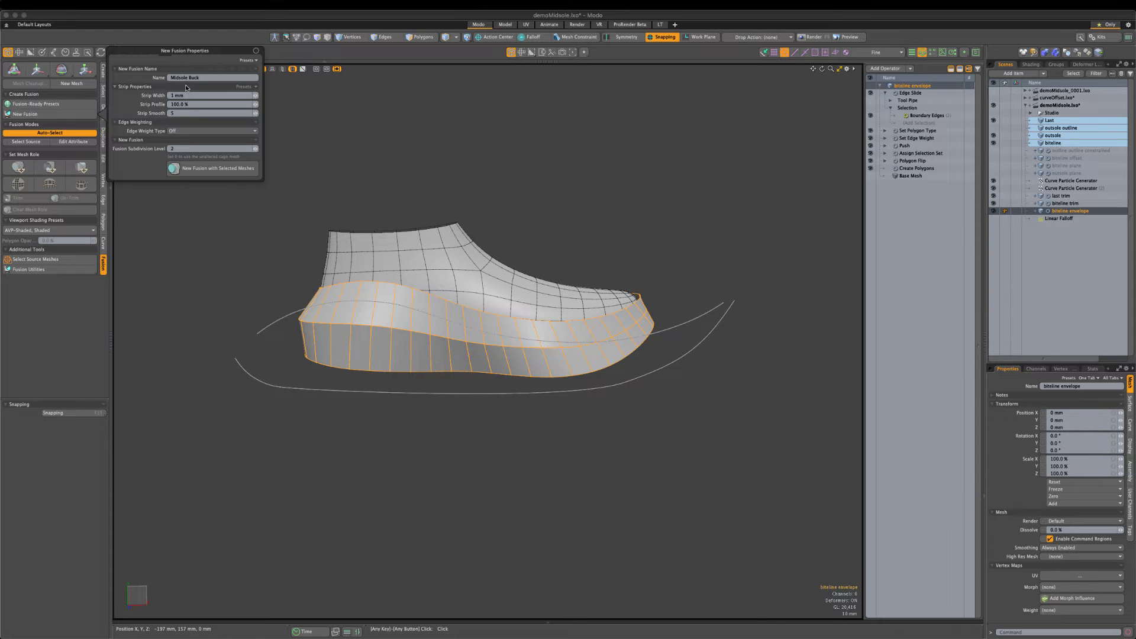
left_click(197, 169)
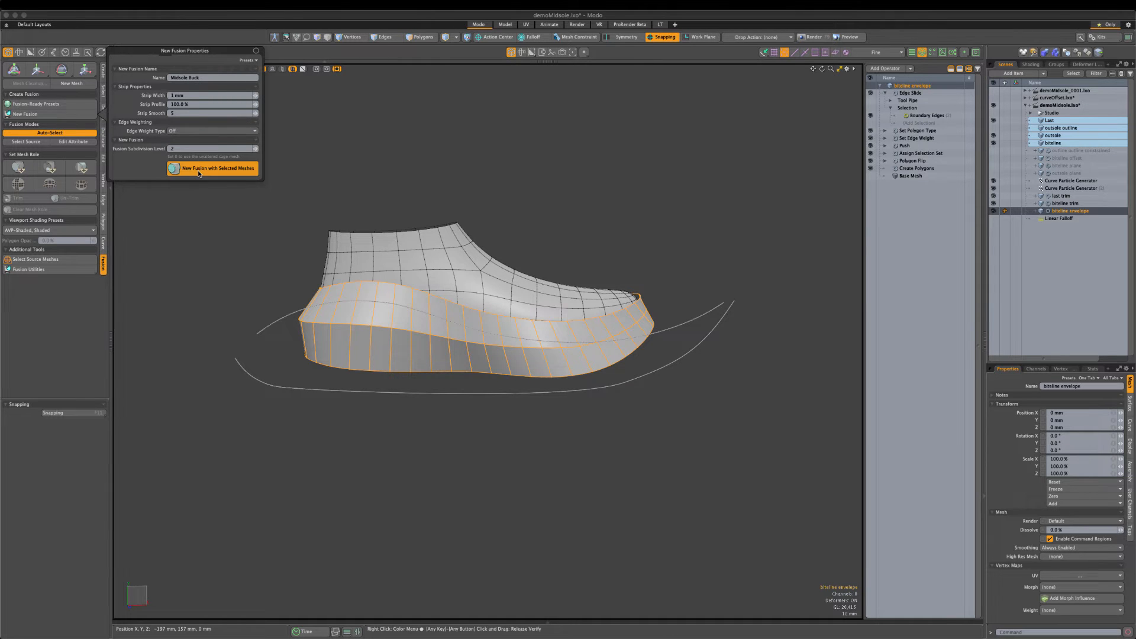
left_click(693, 191)
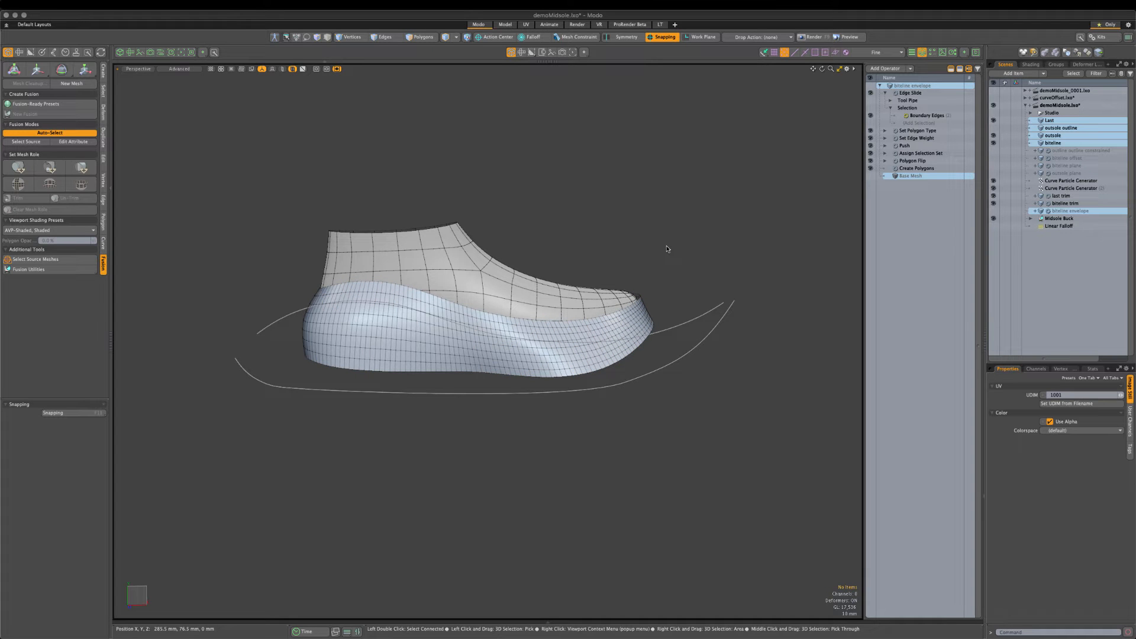
Hide the wireframe overlay in the perspective viewport.
key("ctrl+space")
left_click(706, 248)
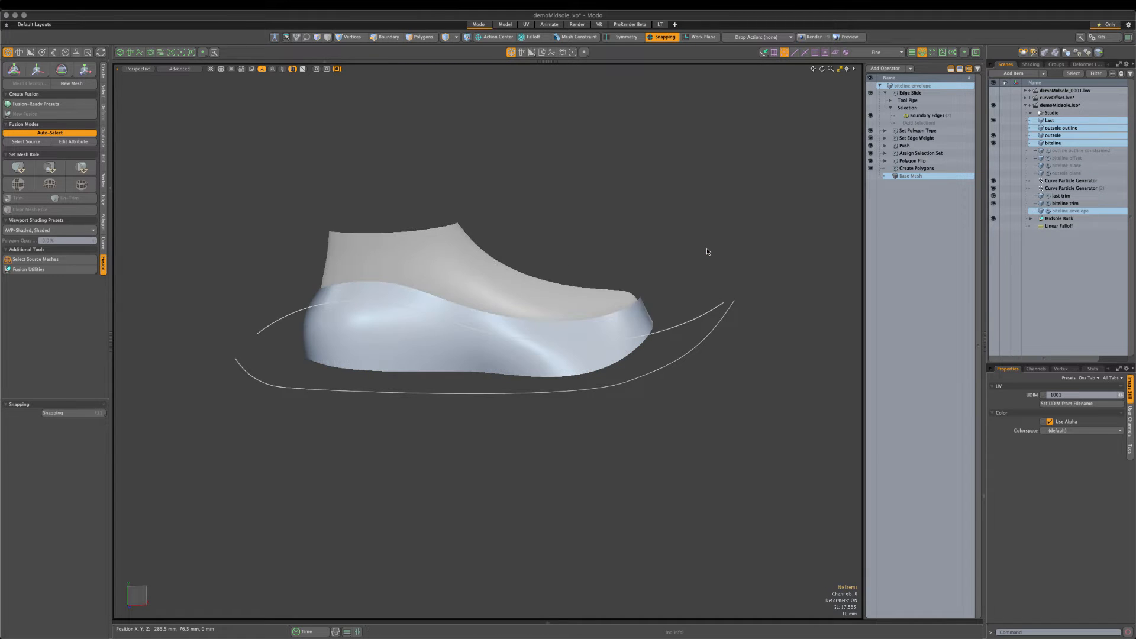
key("alt")
Enable Edge Weights in the Midsole Buck fusion's output mesh settings.
left_click(518, 357)
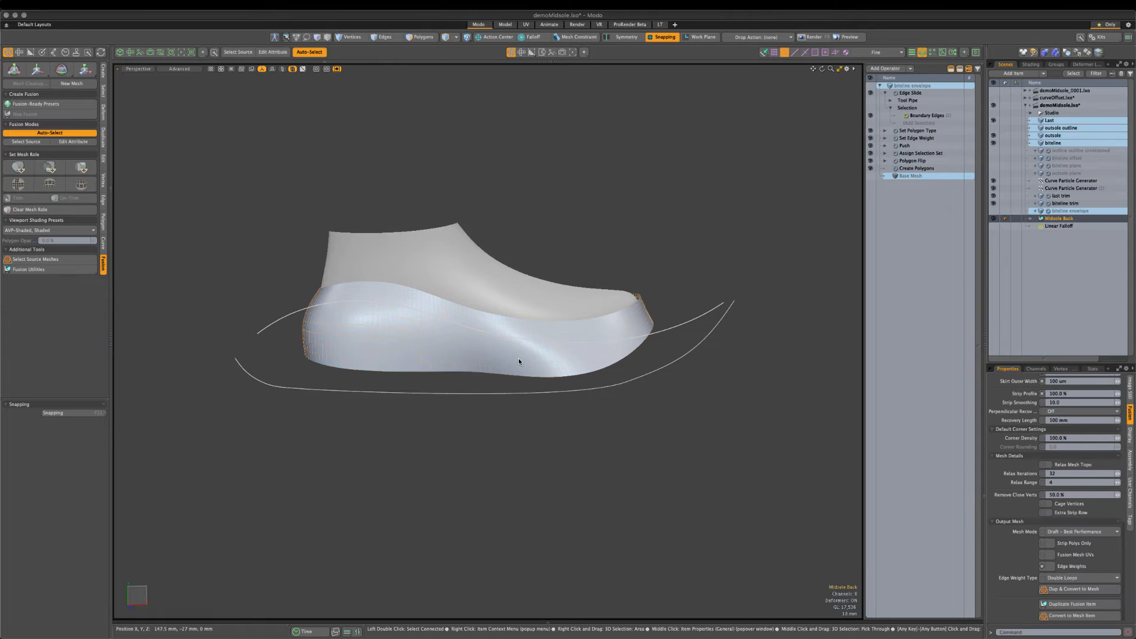
scroll(1074, 505, "up", 5)
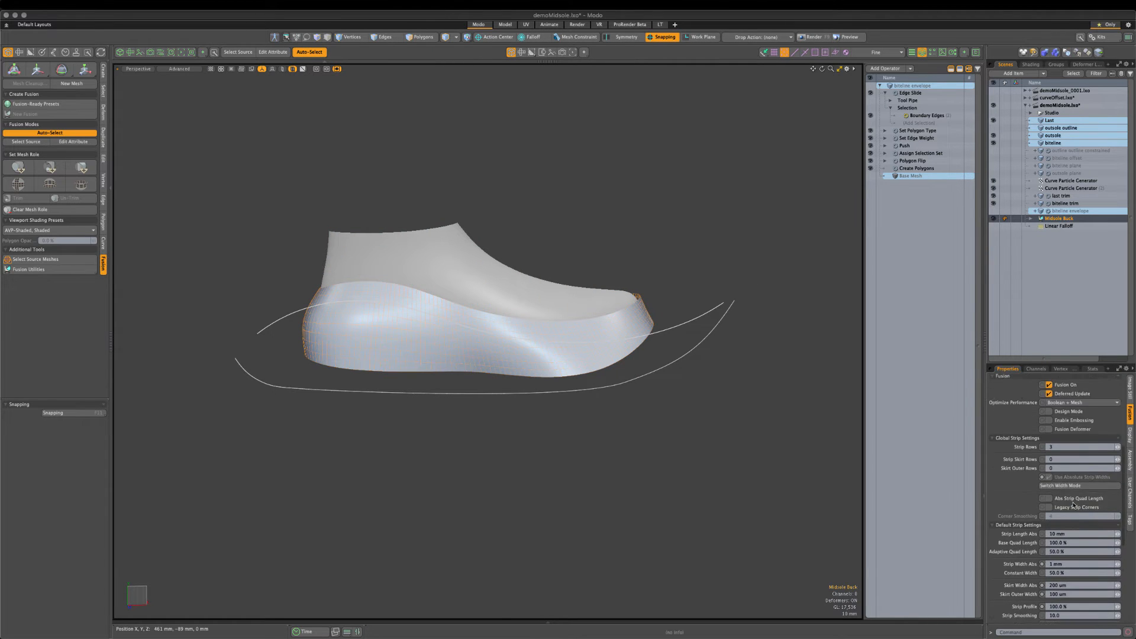
scroll(1074, 505, "down", 10)
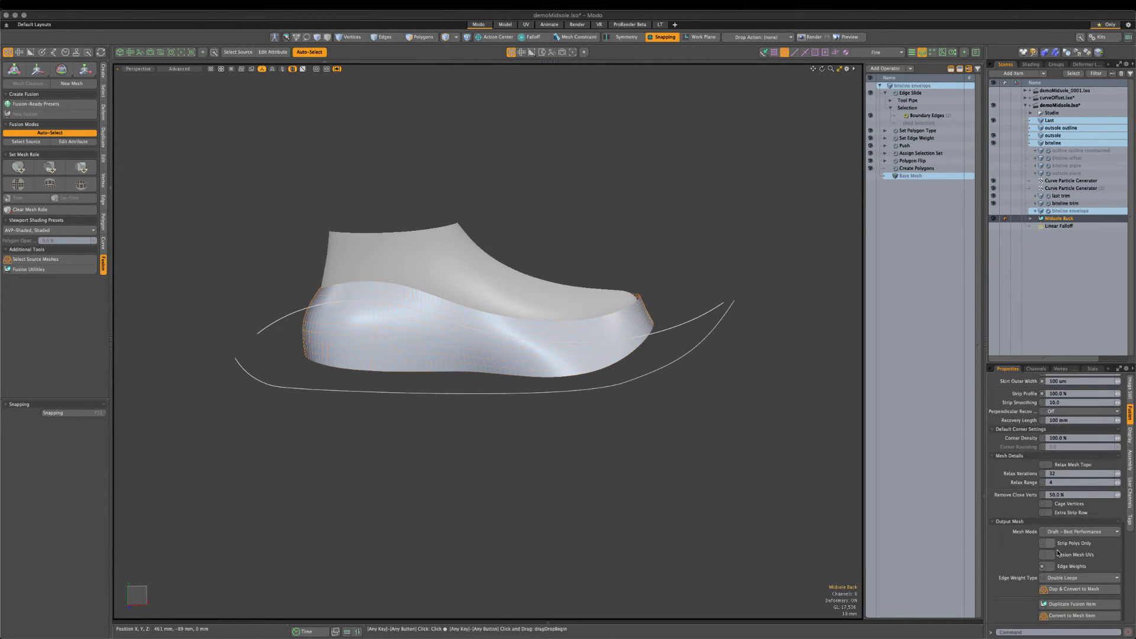
left_click(1053, 568)
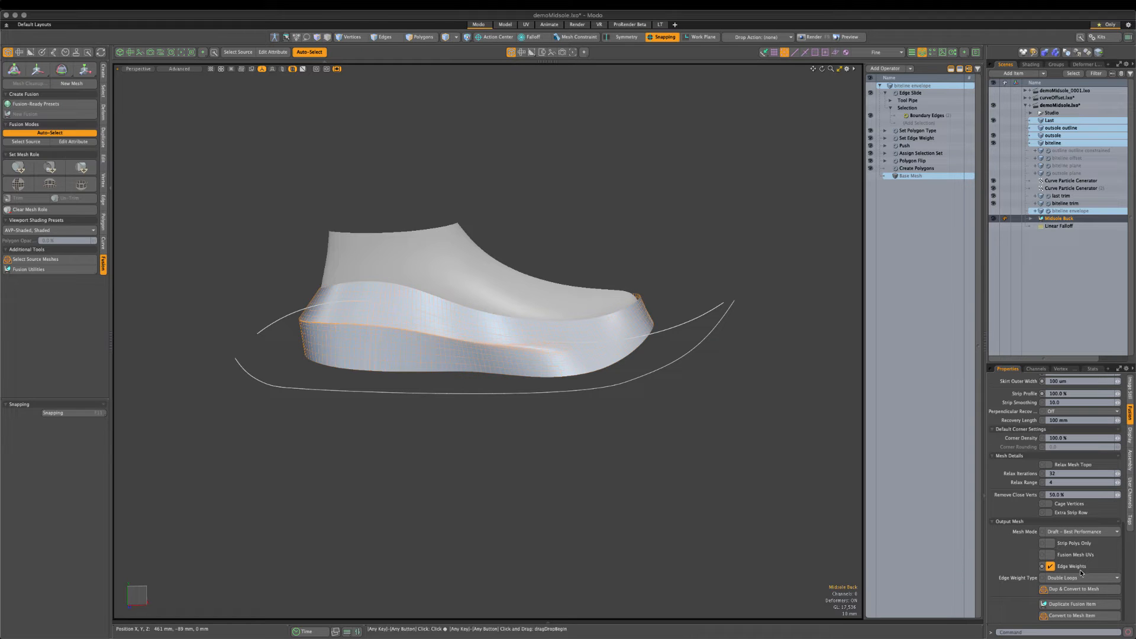
left_click(701, 531)
left_click_drag(627, 343, 470, 275, "alt")
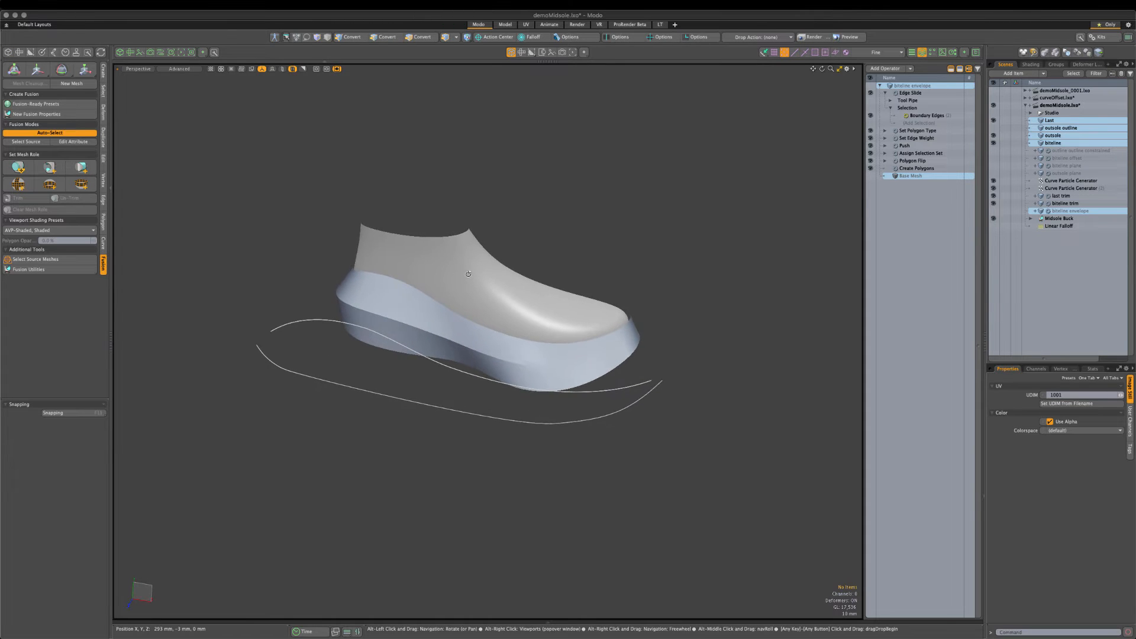
Hide the original Last, outsole and biteline meshes, keeping the two trim copies in view.
left_click(994, 136)
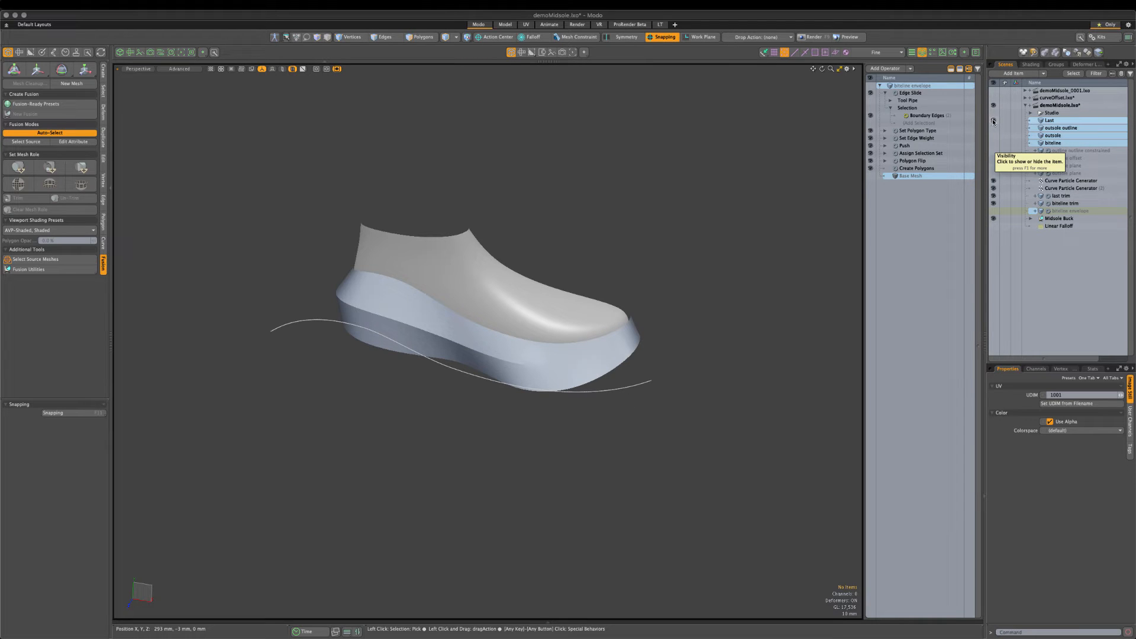
left_click(994, 122)
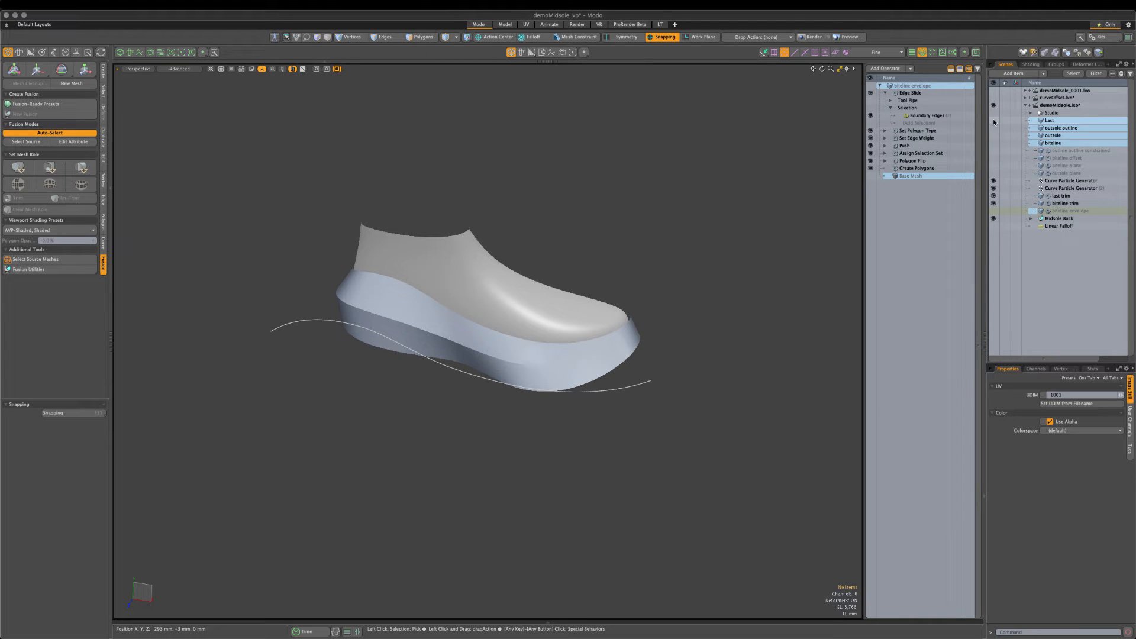
left_click(1072, 196)
left_click(1073, 203)
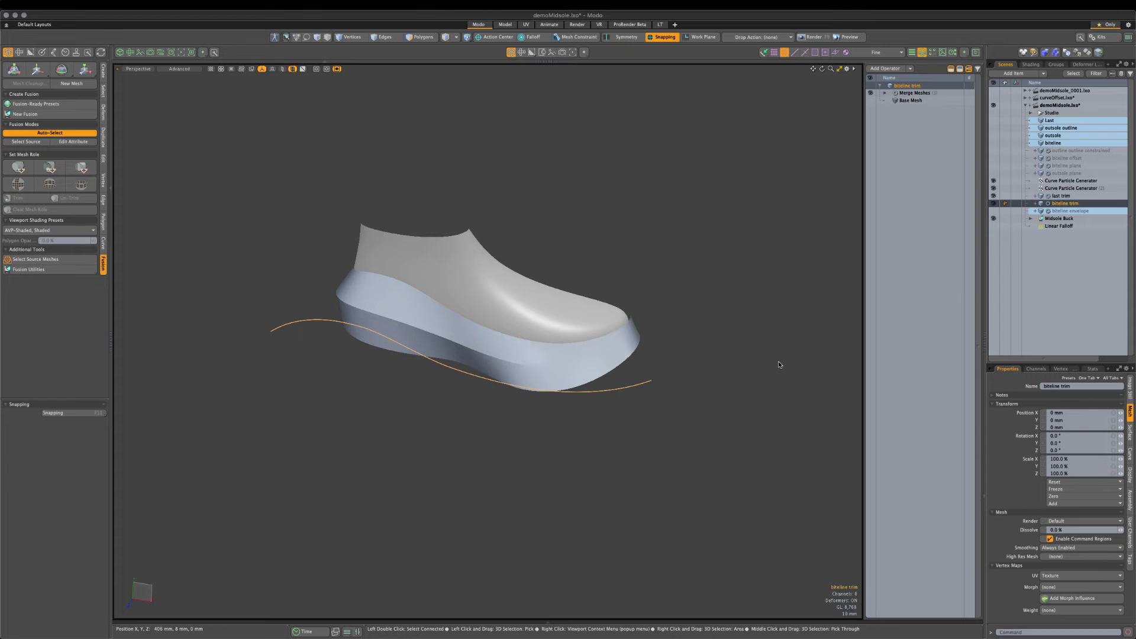
Apply the biteline trim curve to the biteline envelope with the subtractive fusion mesh role.
left_click(24, 142)
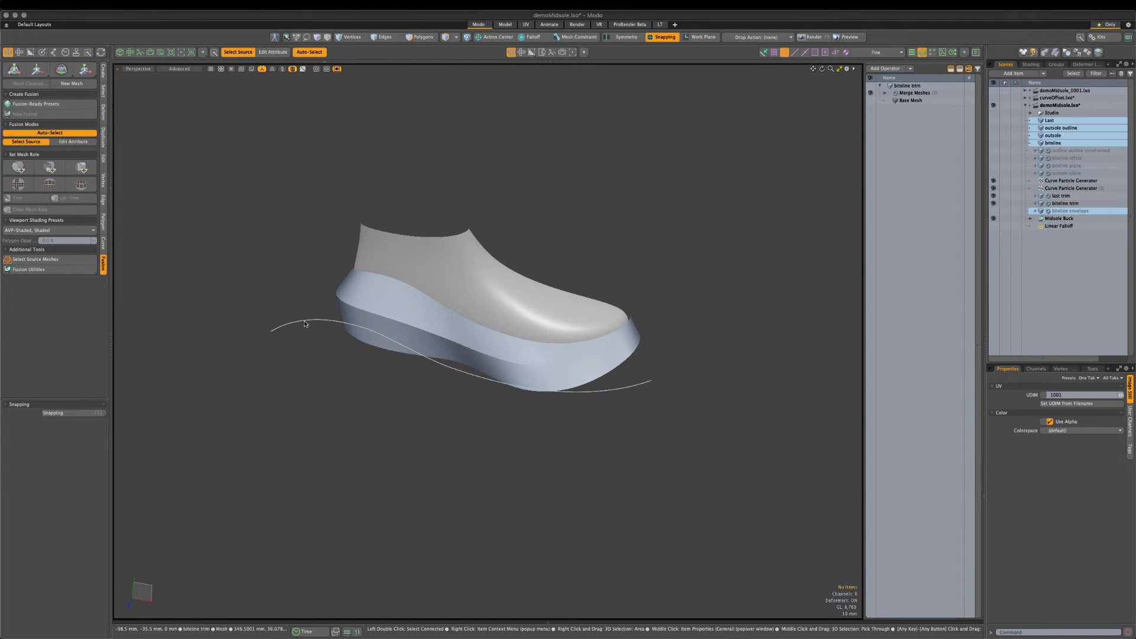
left_click(381, 300)
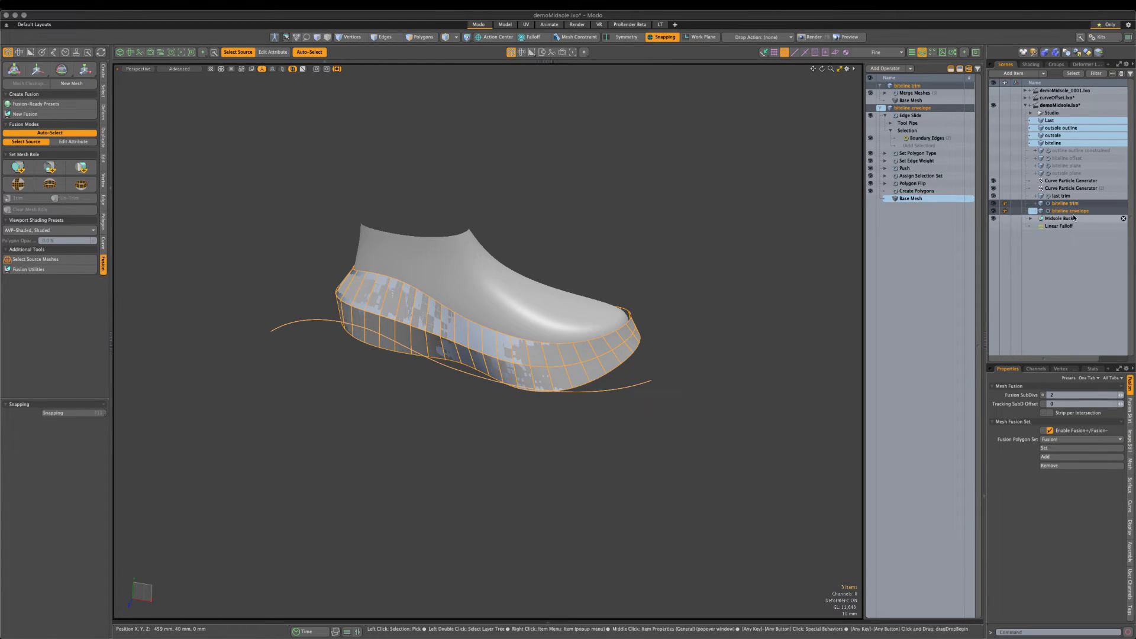
left_click(47, 172)
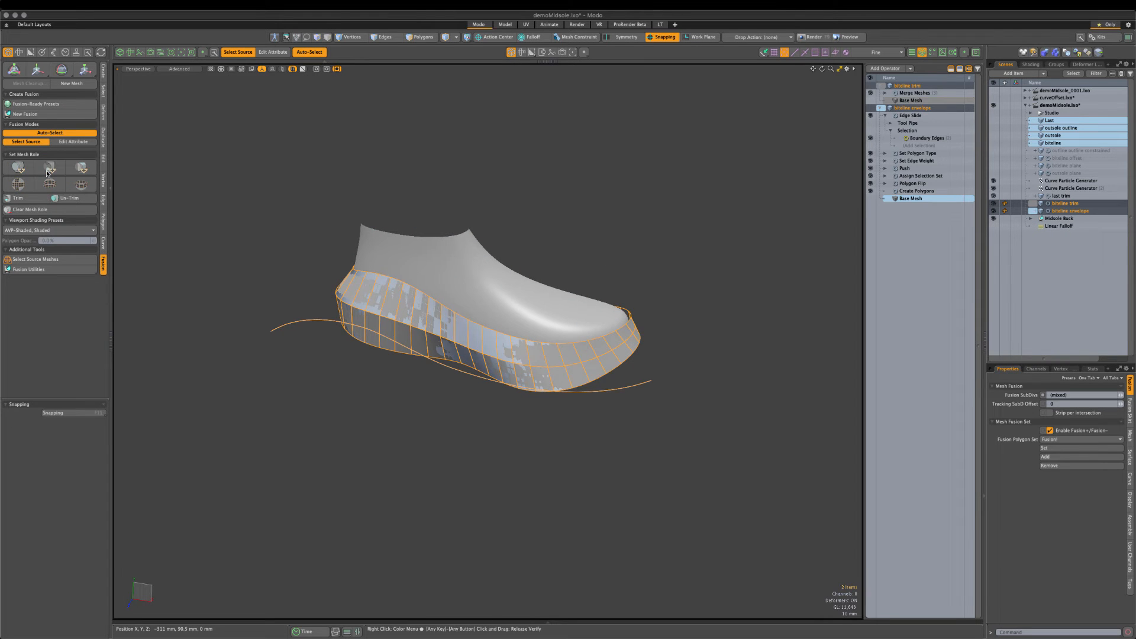
left_click(606, 275)
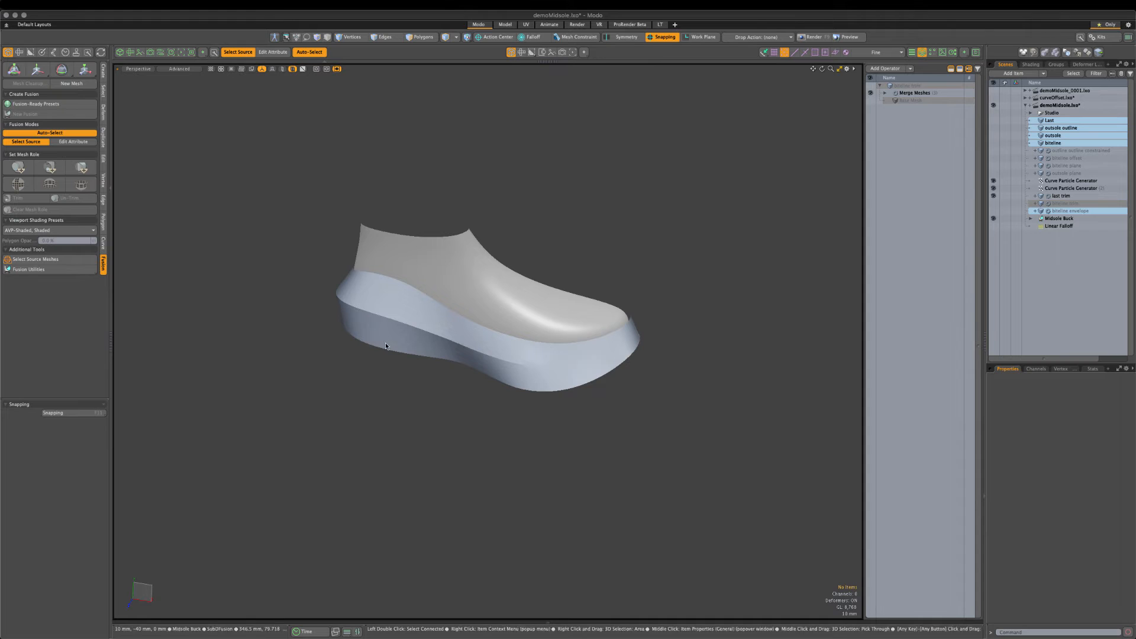
Enable Manual Extrusion Depth for the biteline trim curve and set its extrusion depth to 250 mm.
left_click(1072, 204)
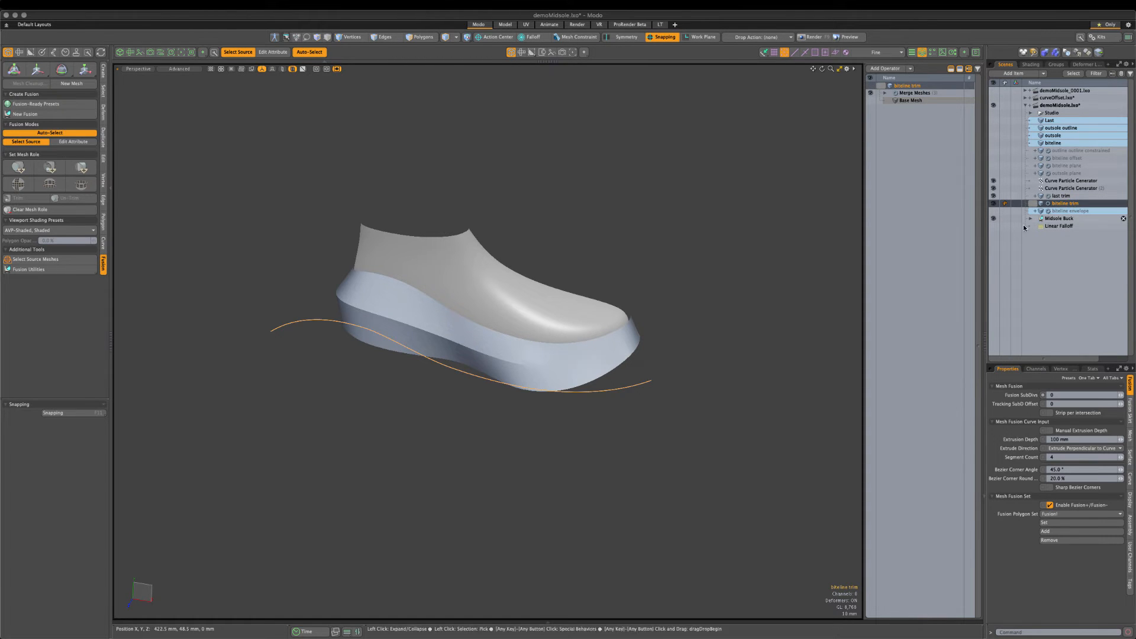
left_click(1050, 432)
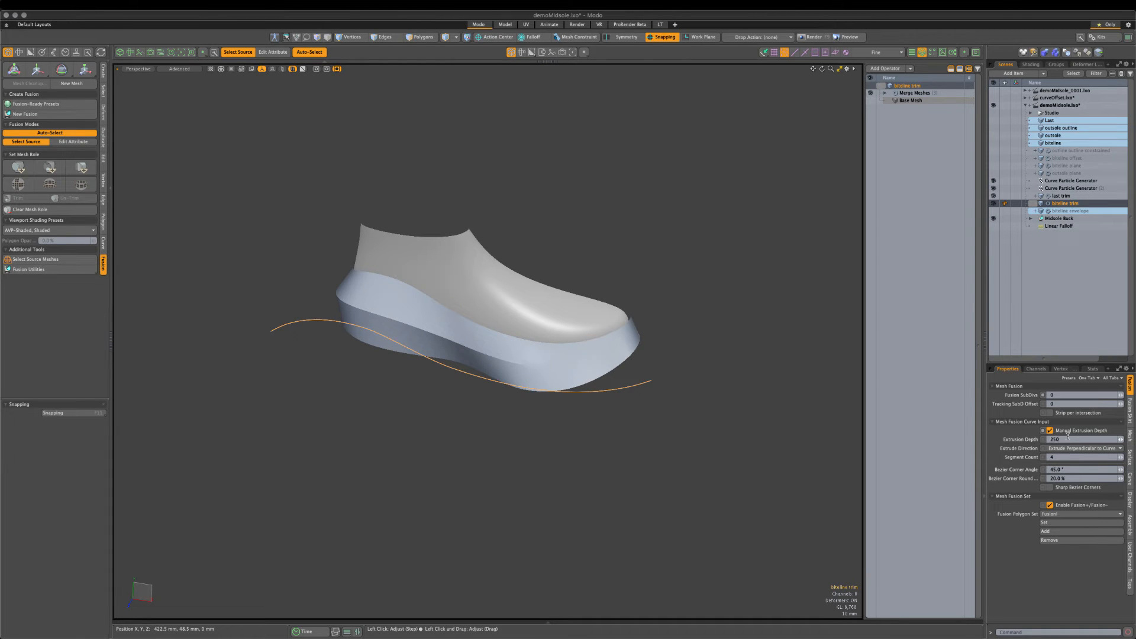
key("Return")
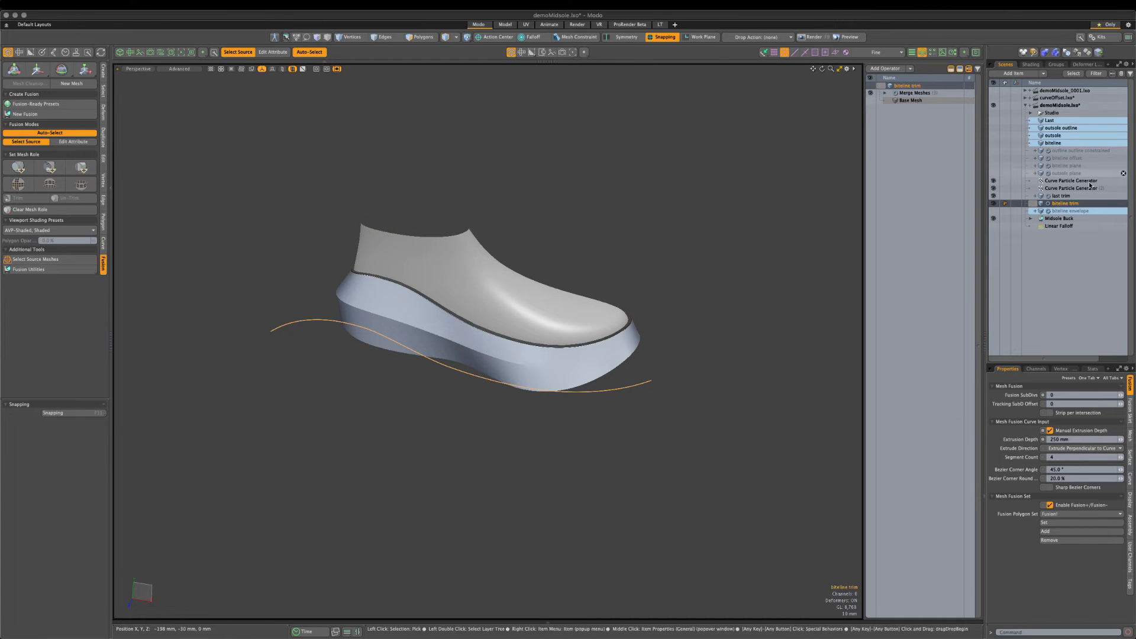
Hide the last trim mesh and examine the midsole's trimmed upper edge from above and from the side.
left_click(993, 196)
left_click_drag(535, 301, 568, 309, "alt")
scroll(455, 297, "up", 5)
left_click_drag(378, 349, 319, 388, "alt")
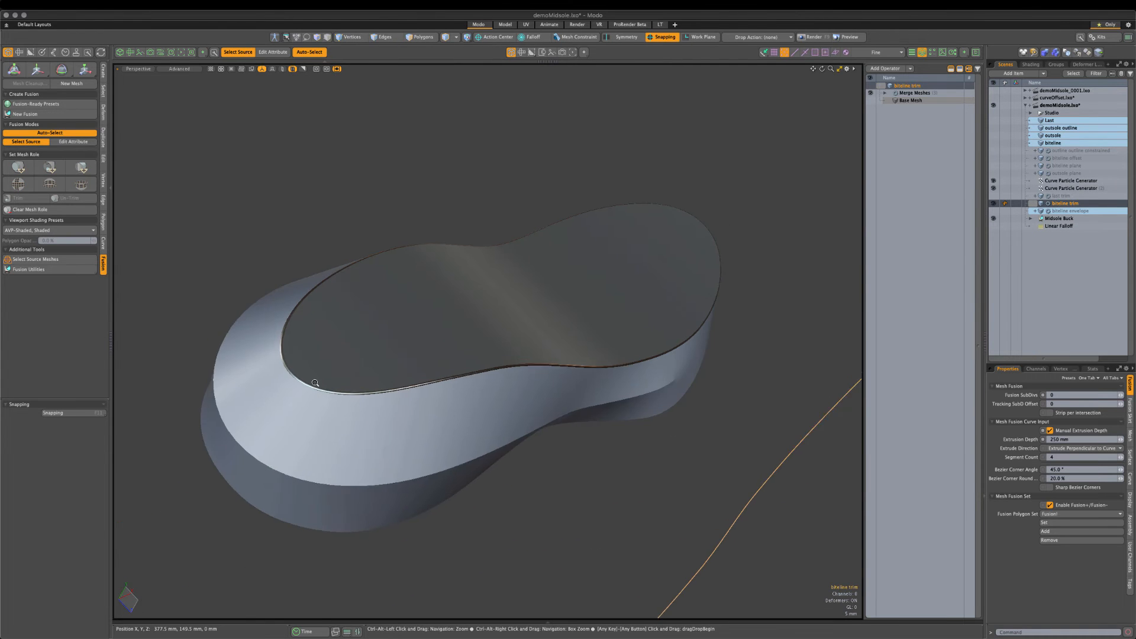
scroll(325, 385, "up", 5)
scroll(450, 411, "down", 10)
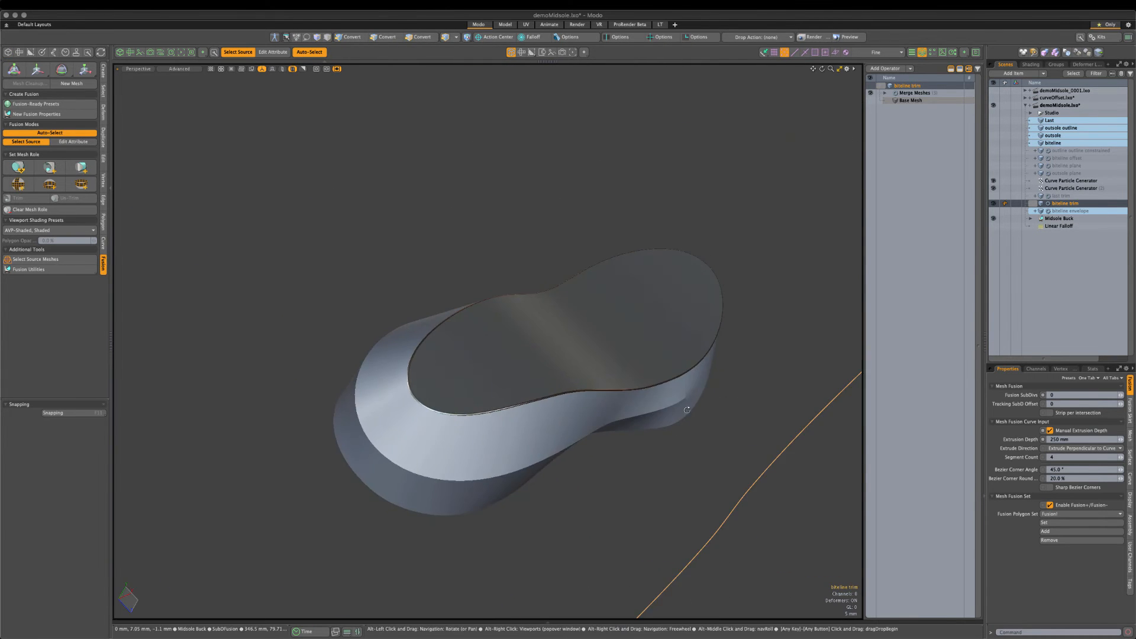
left_click_drag(450, 412, 649, 347, "alt")
scroll(649, 348, "down", 4)
left_click_drag(645, 403, 629, 390, "alt")
left_click_drag(629, 390, 626, 451, "alt+shift")
scroll(633, 375, "down", 3)
left_click_drag(555, 447, 484, 362, "alt+shift")
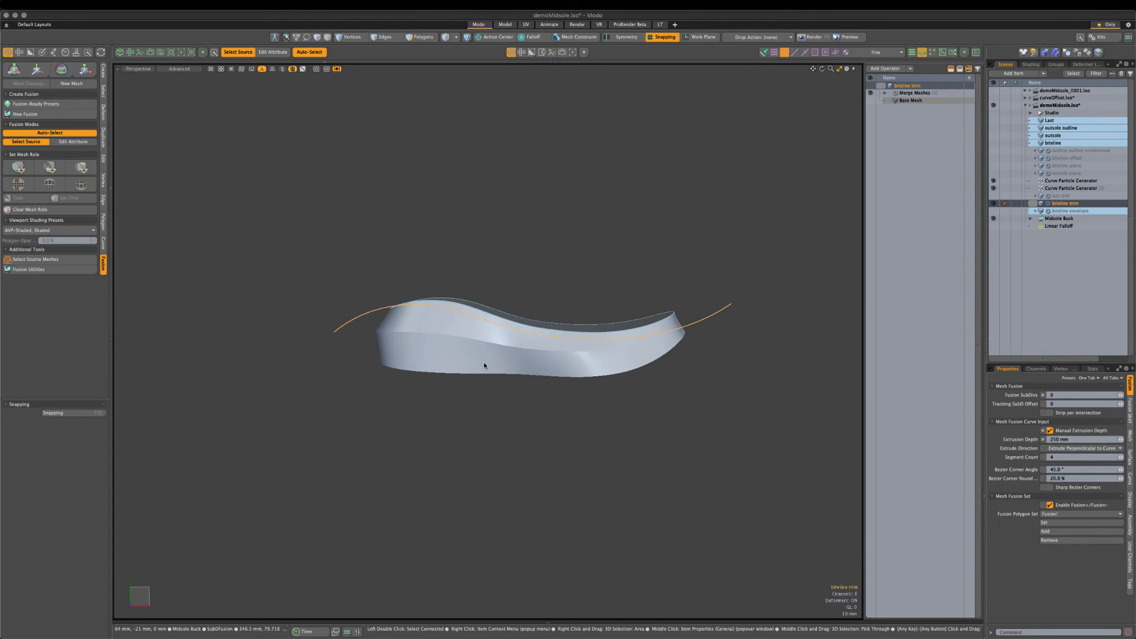
Show the outsole curve and try to trim the biteline envelope with it using the subtractive mesh role.
left_click(994, 128)
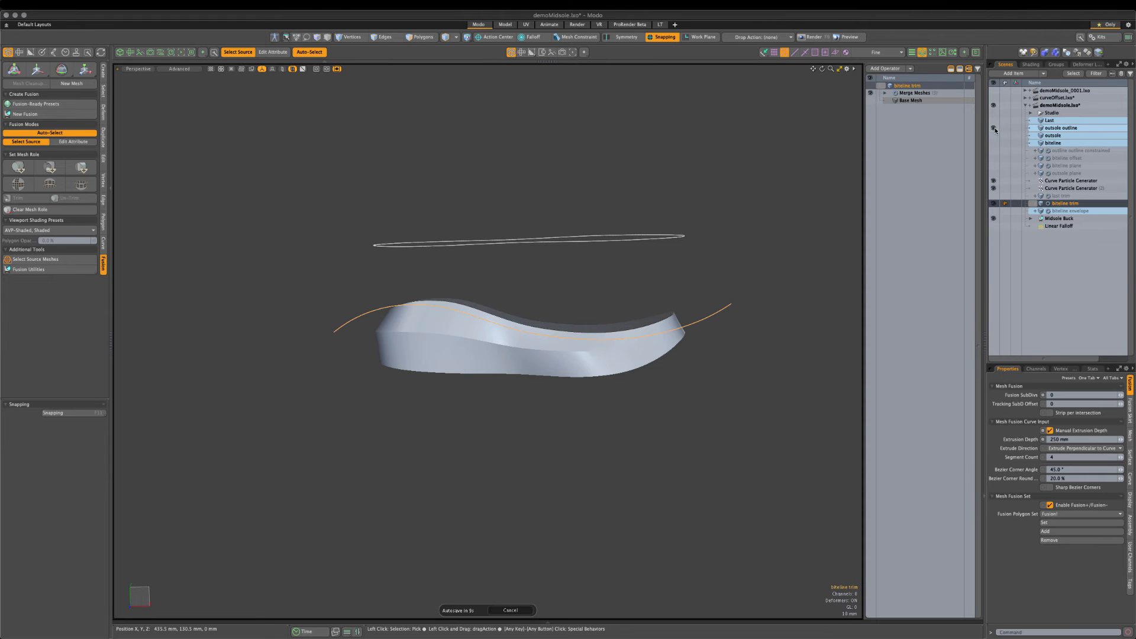
left_click(994, 127)
left_click(994, 136)
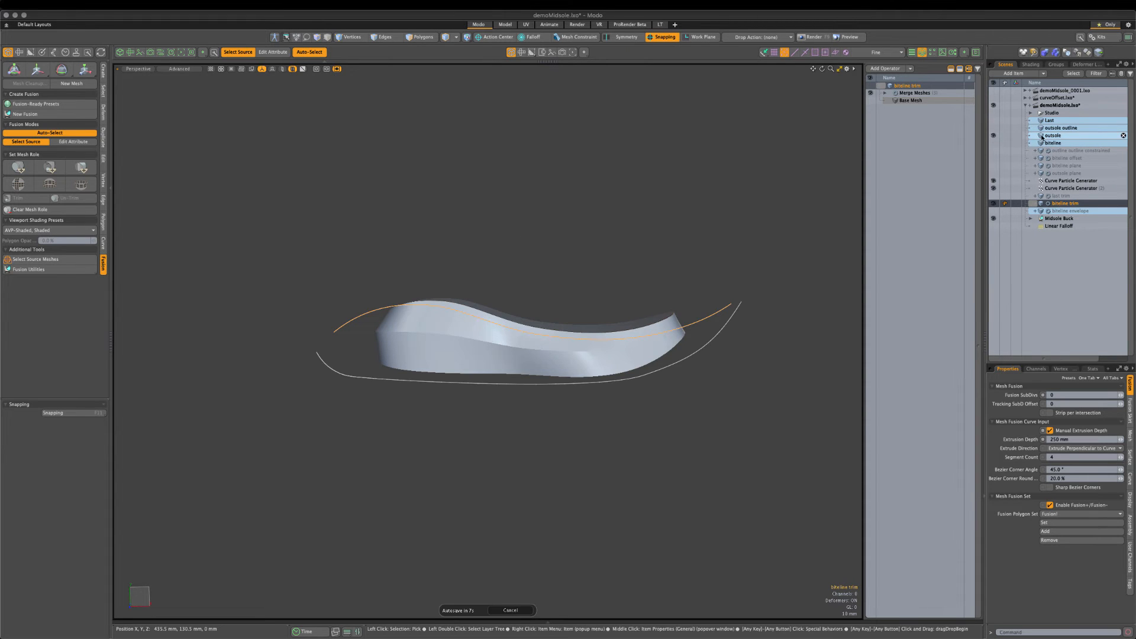
left_click(1041, 137)
left_click_drag(523, 408, 485, 370, "alt")
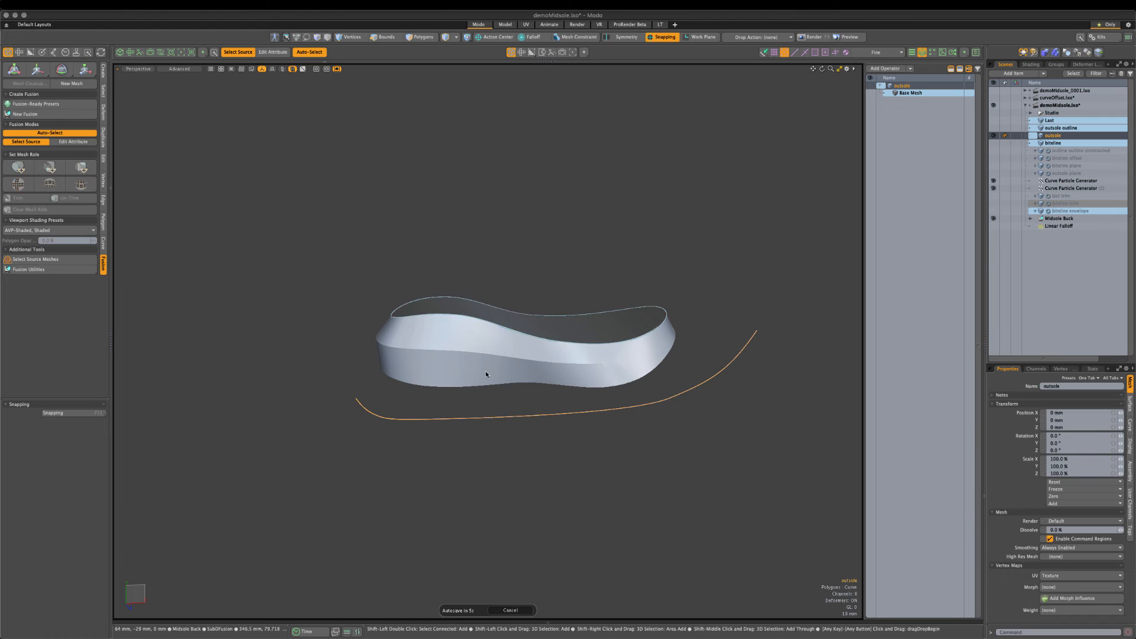
left_click(486, 373)
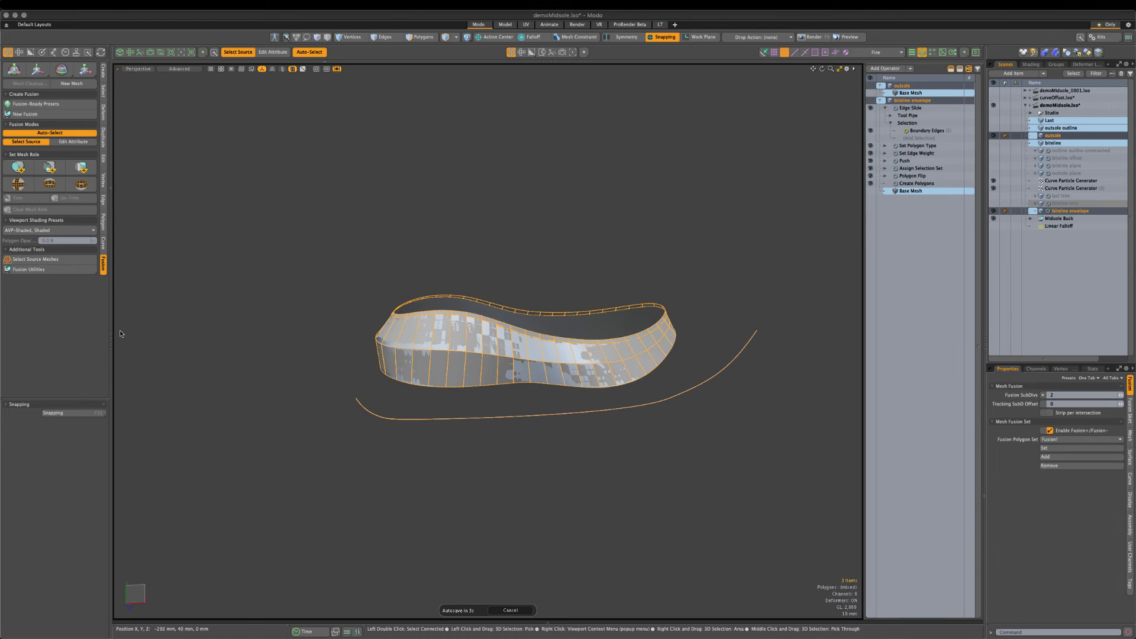
left_click(51, 170)
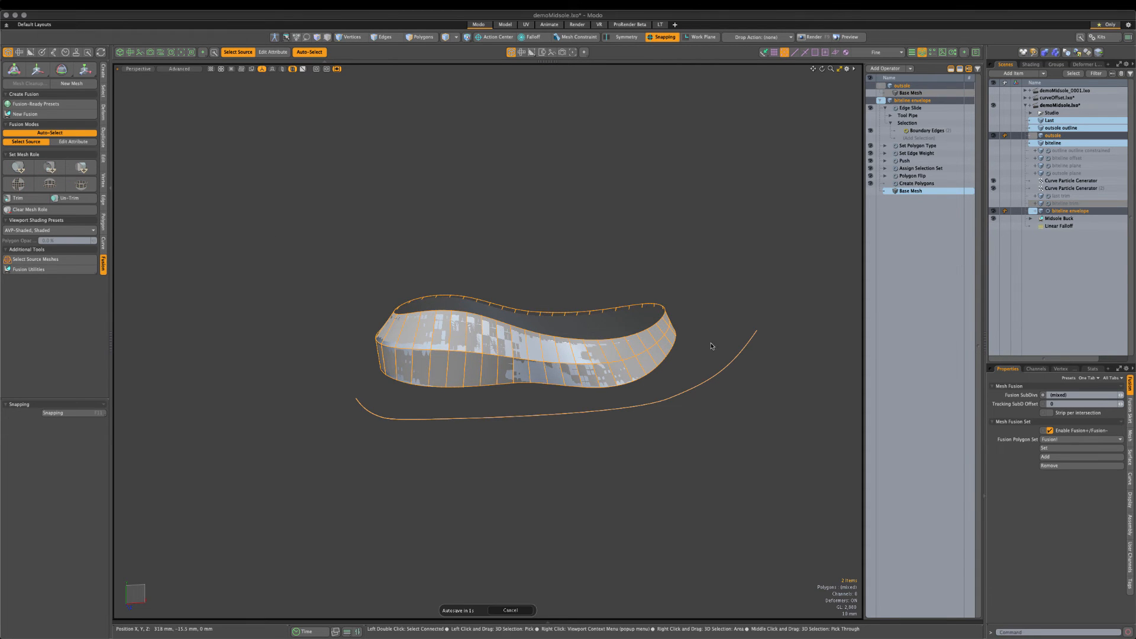
Enable Manual Extrusion Depth for the outsole curve and set its extrusion depth to 250 mm.
left_click(1060, 136)
left_click(1050, 431)
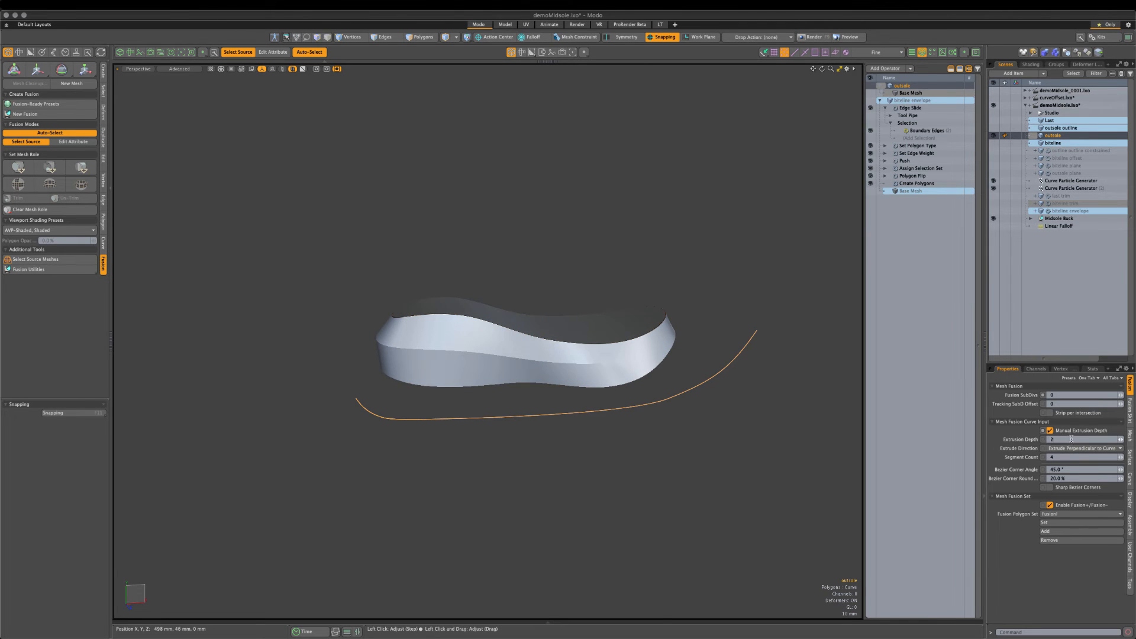
type("m")
key("Return")
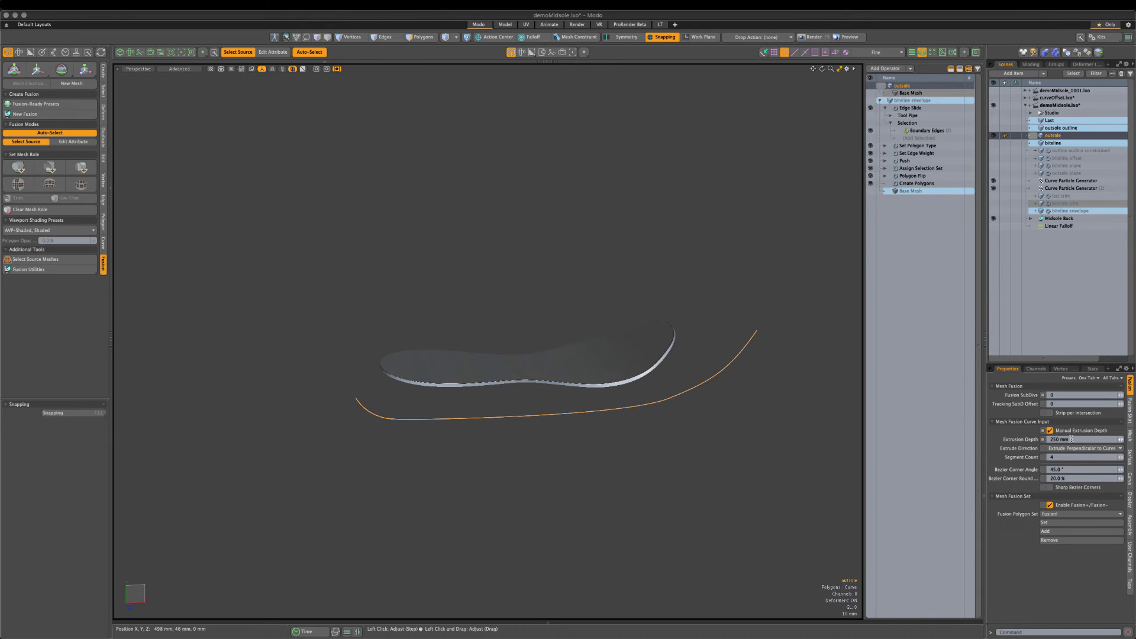
Try to reverse the direction of the outsole curve polygon.
left_click_drag(747, 443, 579, 344, "alt")
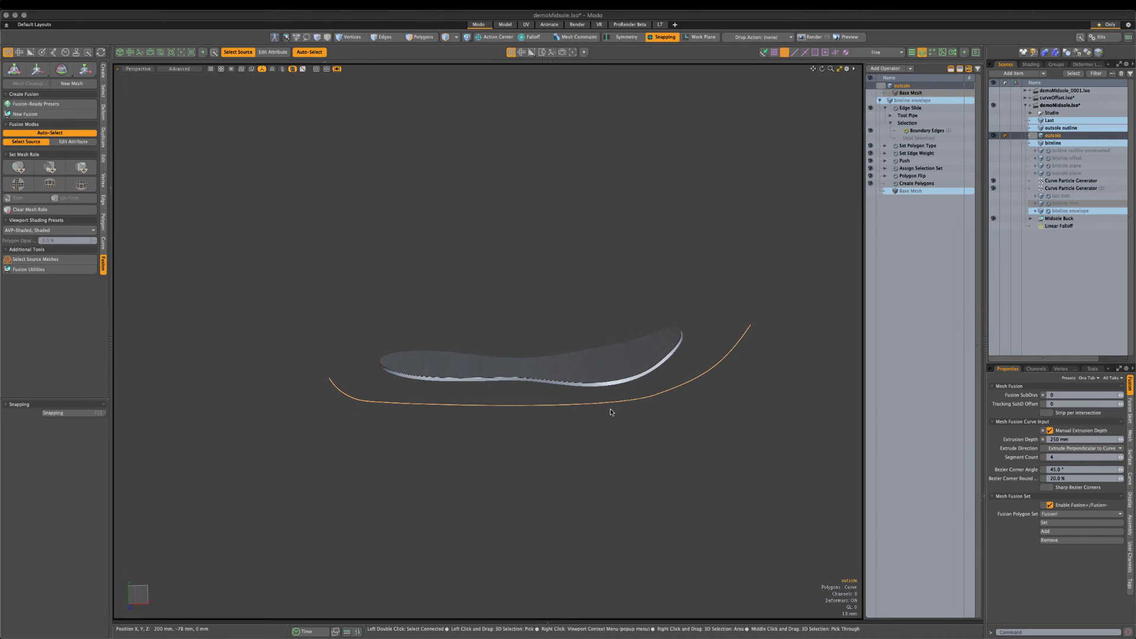
key("3")
left_click(586, 404)
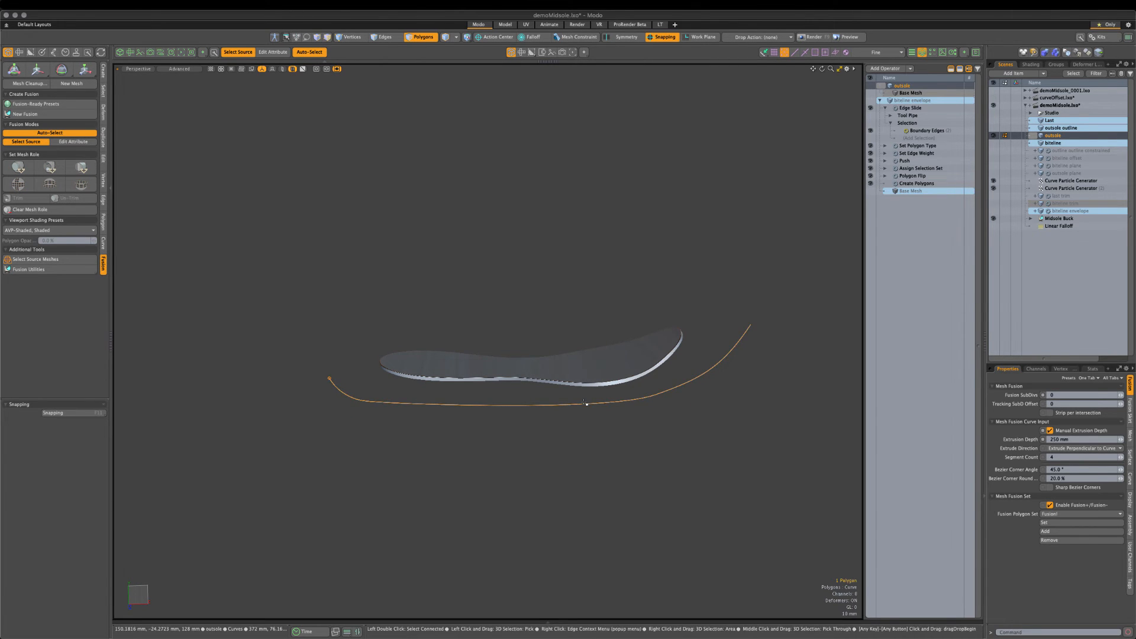
key("Return")
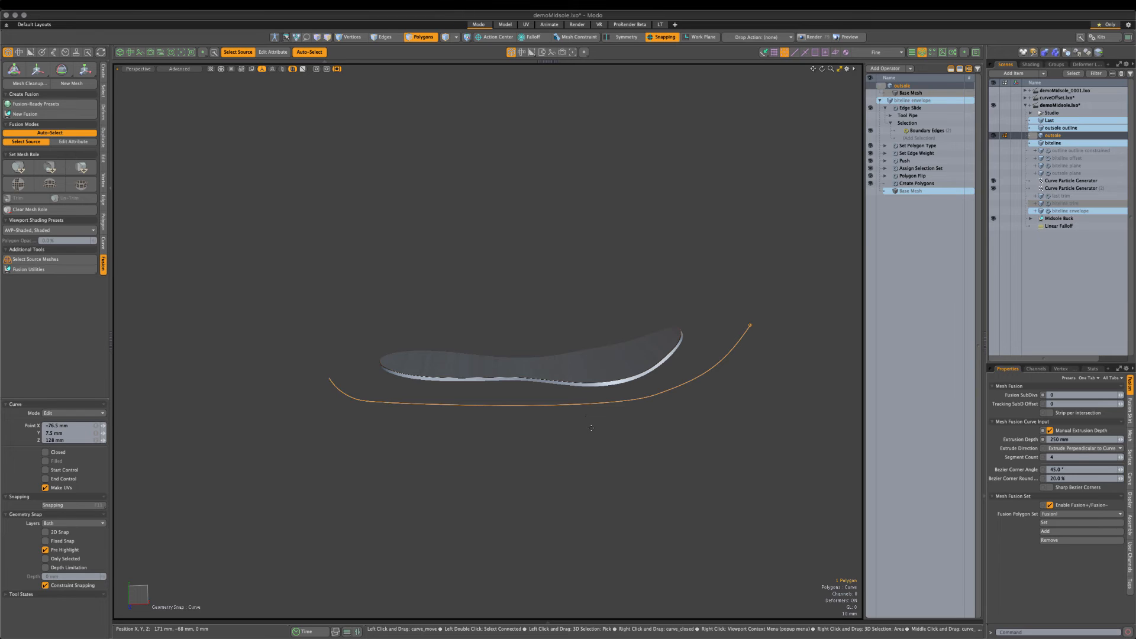
key("space")
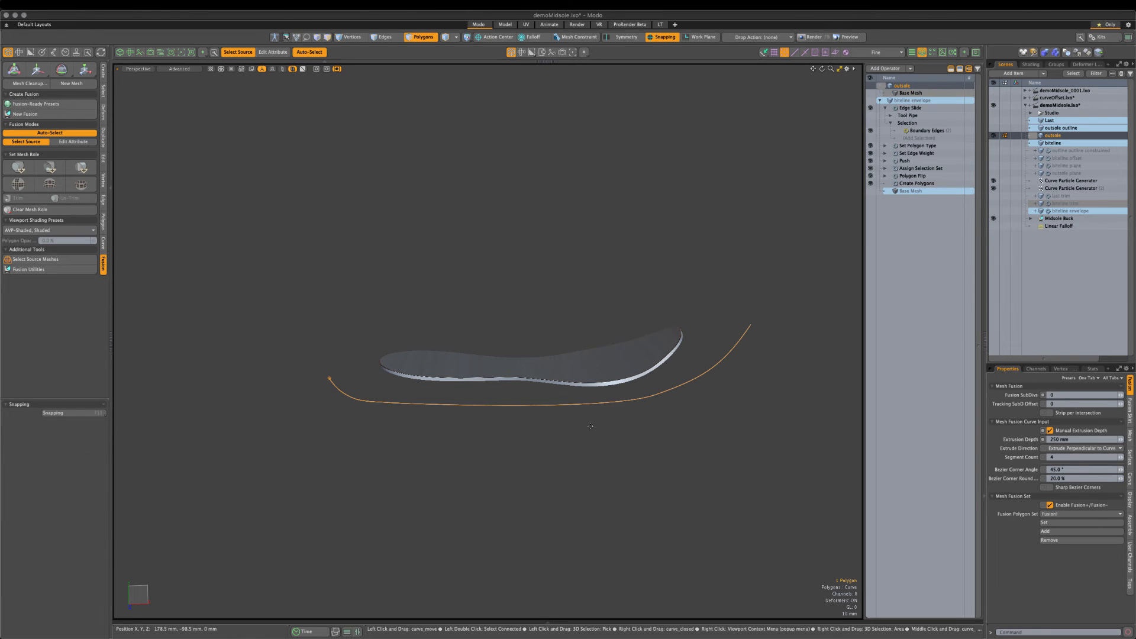
Check the outsole curve in the front view and clear its mesh role to remove it from the fusion.
left_click_drag(329, 380, 302, 413, "alt")
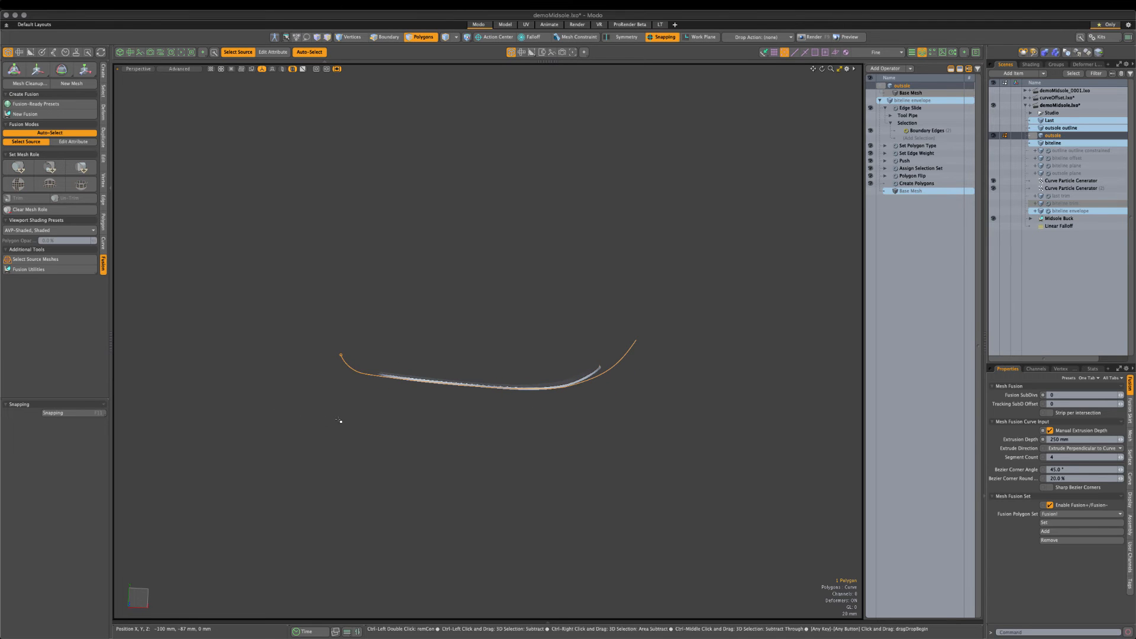
key("ctrl+space")
left_click(385, 421)
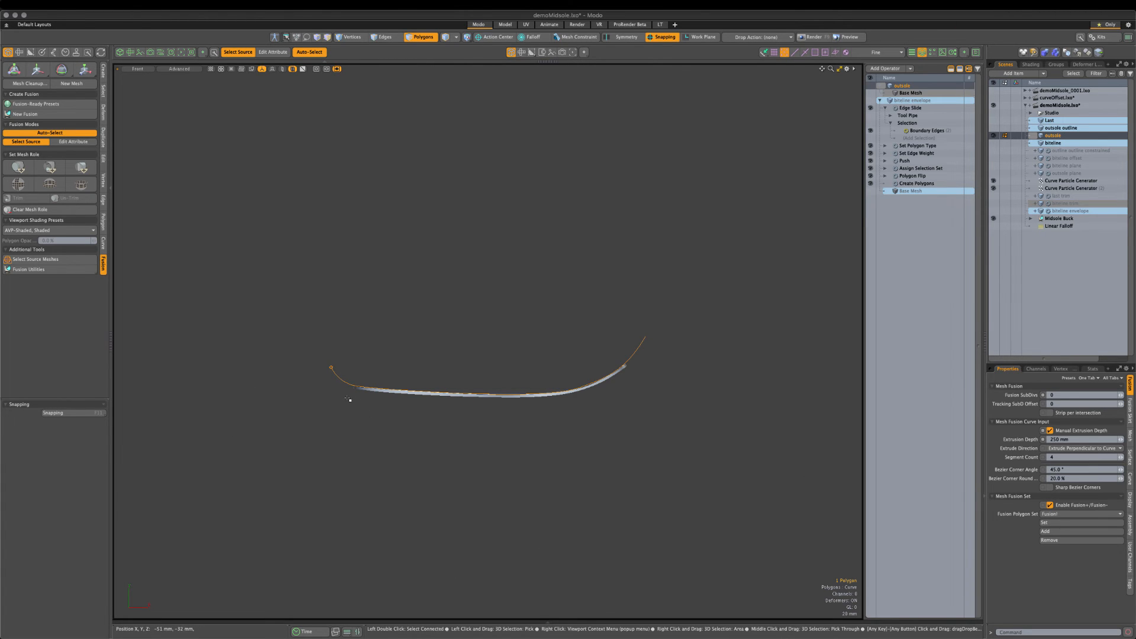
left_click_drag(379, 389, 363, 370, "alt+shift")
key("ctrl+space")
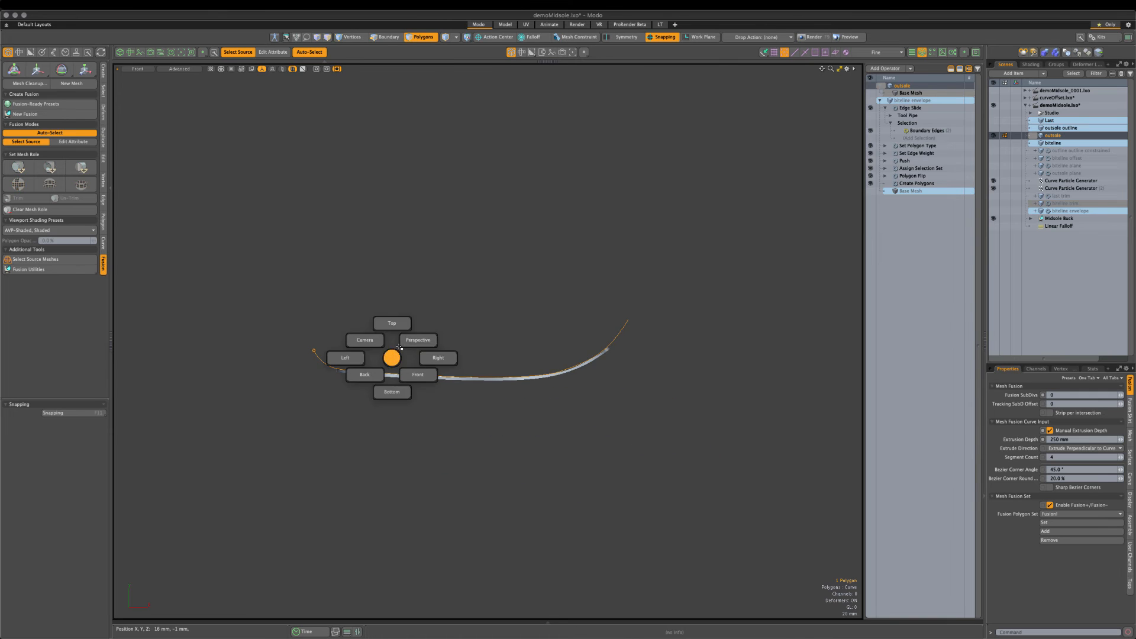
left_click(400, 342)
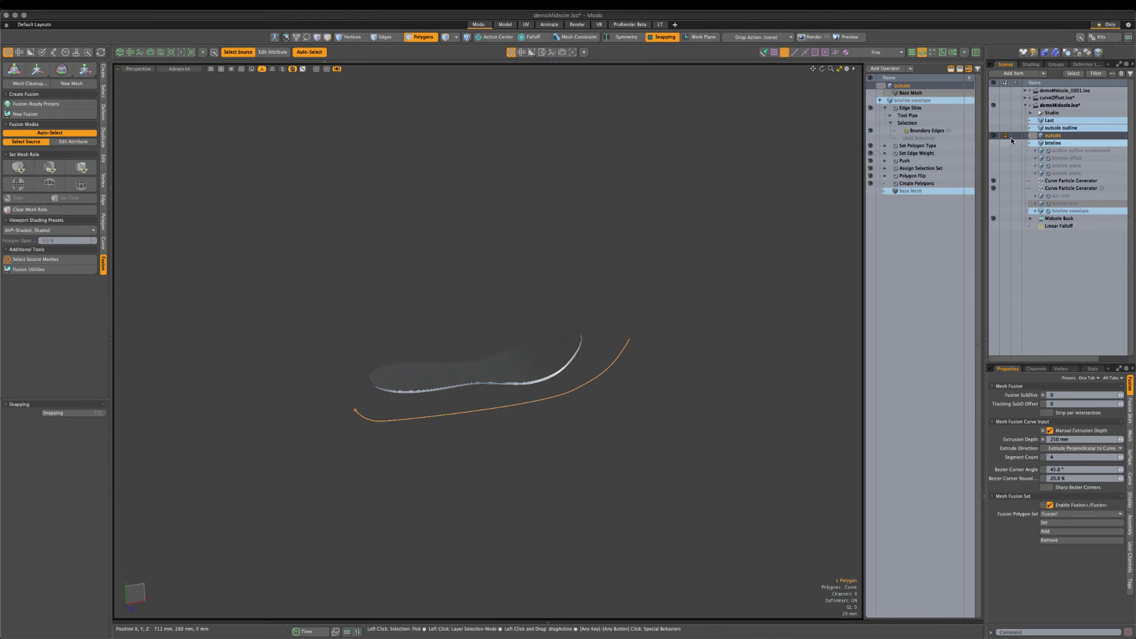
left_click(61, 209)
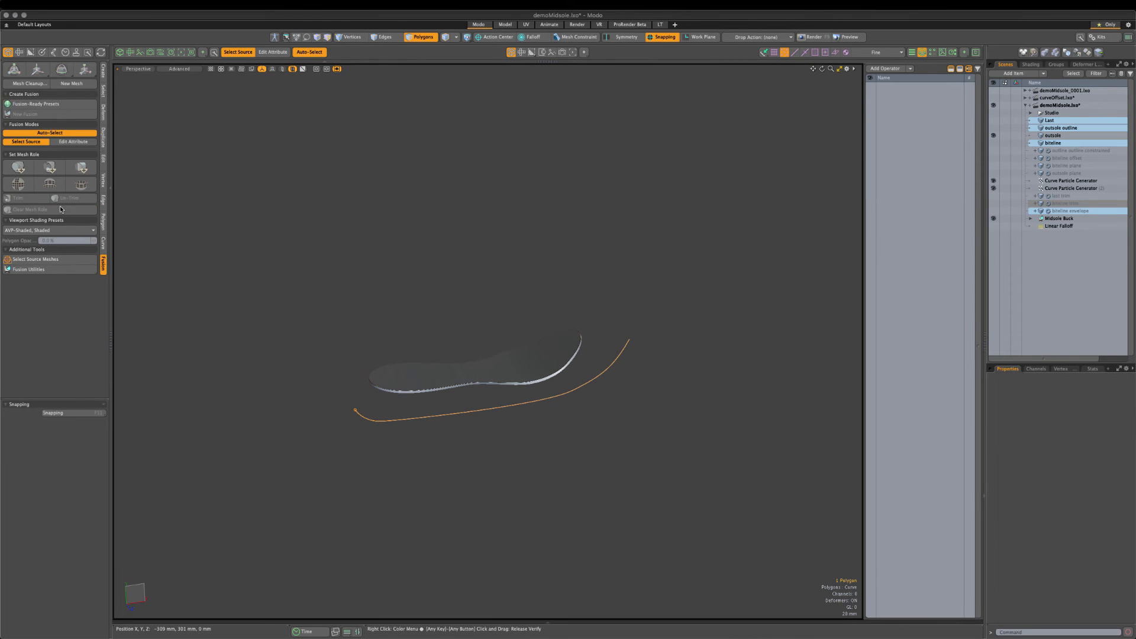
left_click_drag(121, 222, 613, 352, "alt")
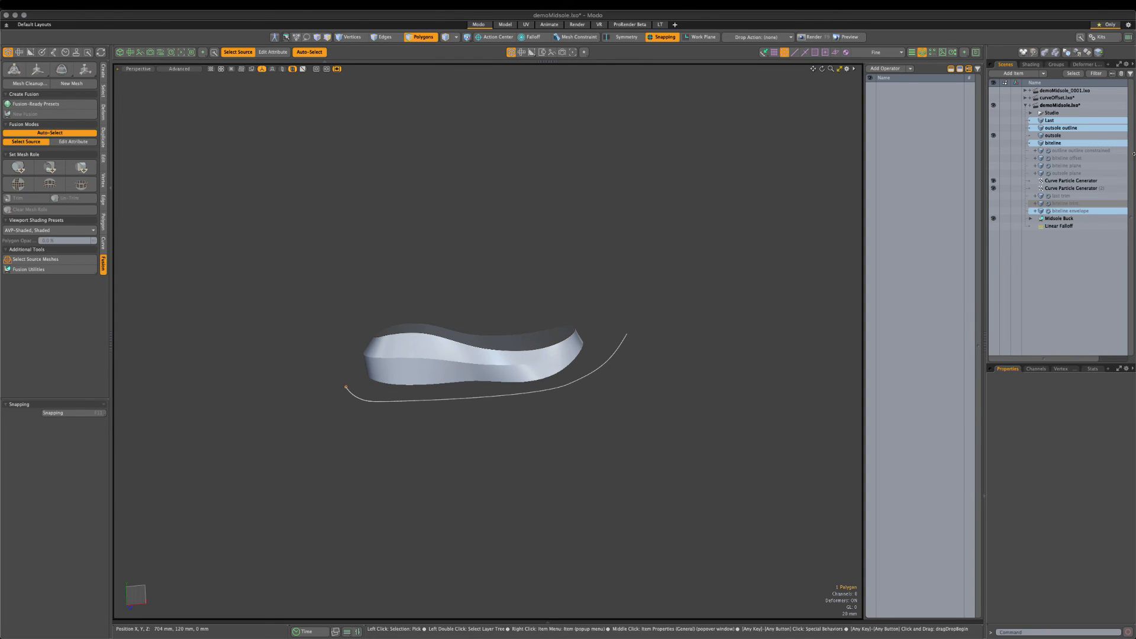
Show the outsole plane, apply it to the biteline envelope with the subtractive mesh role, and hide the outsole curve.
left_click(1094, 151)
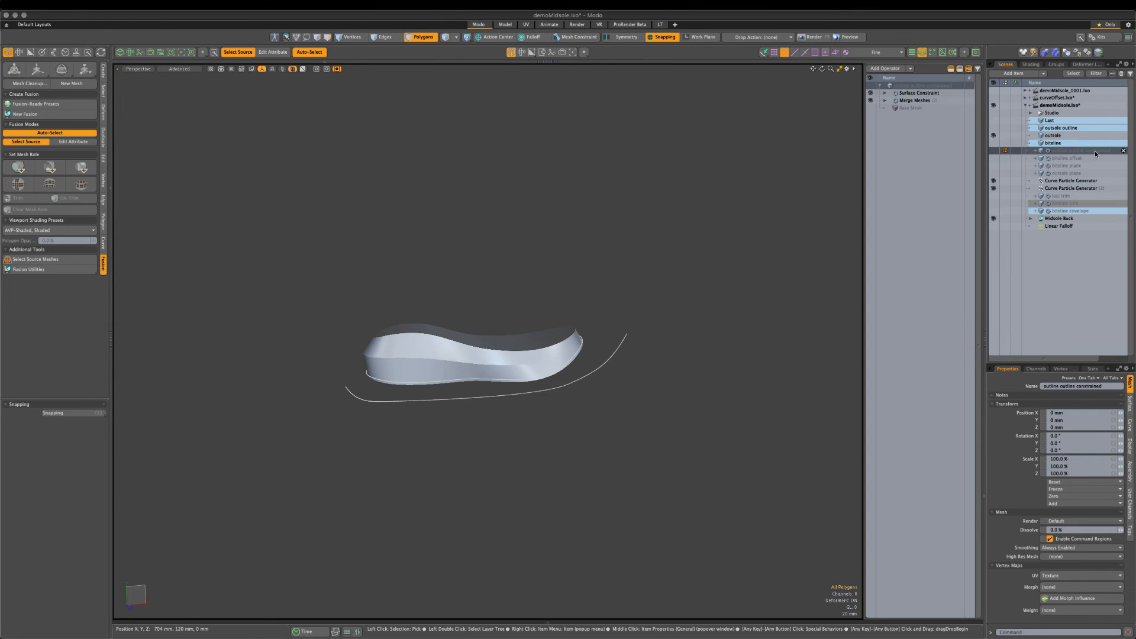
left_click(1079, 173)
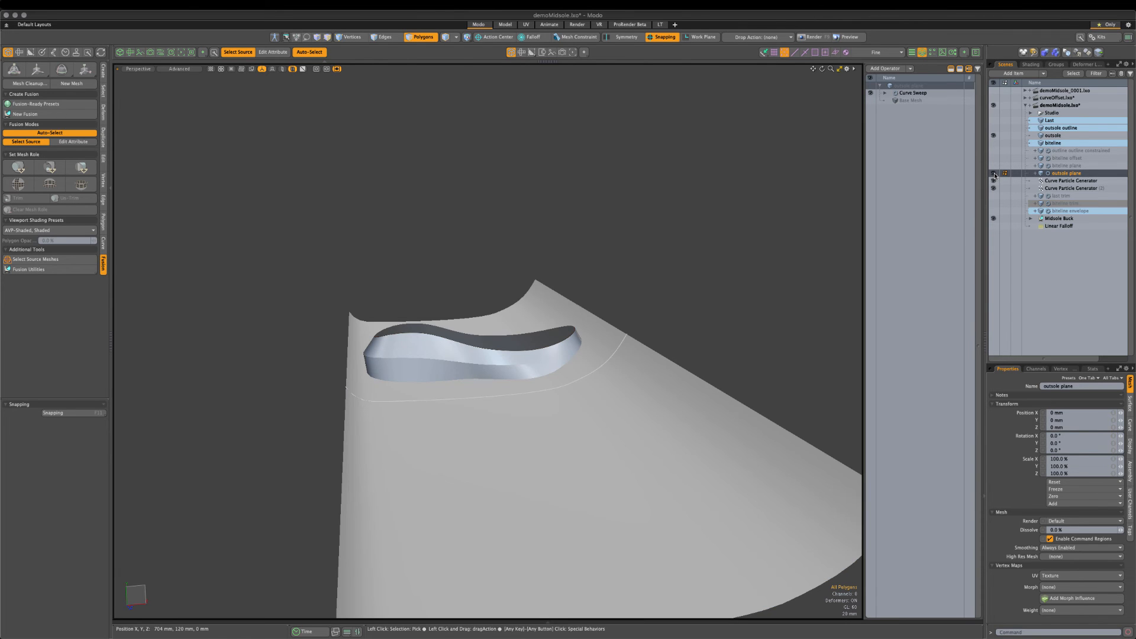
key("5")
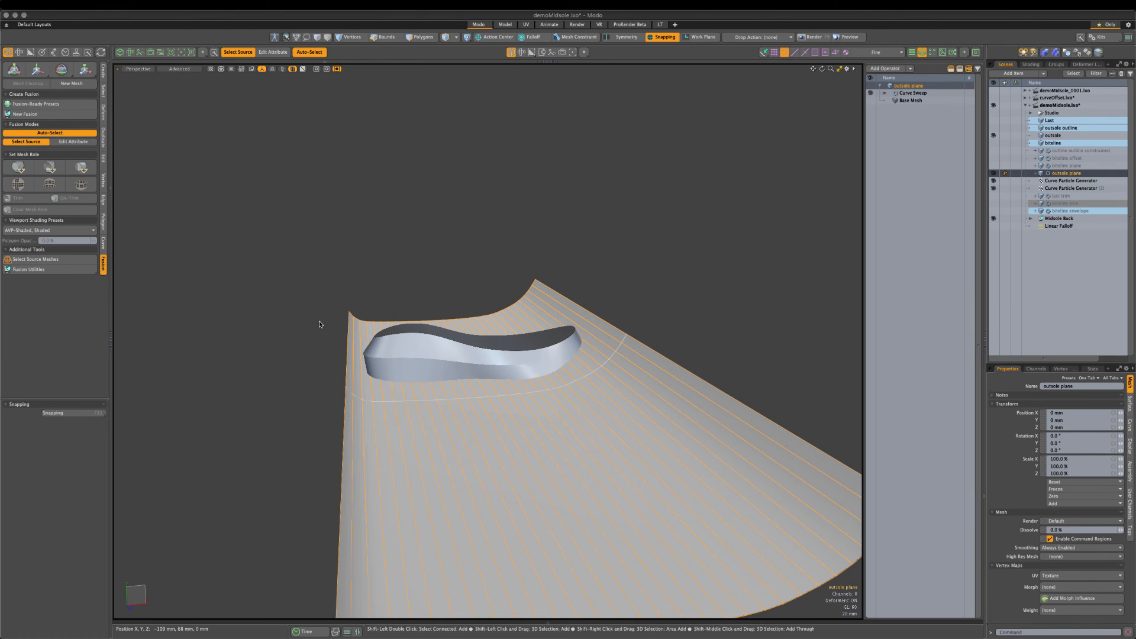
left_click(400, 374)
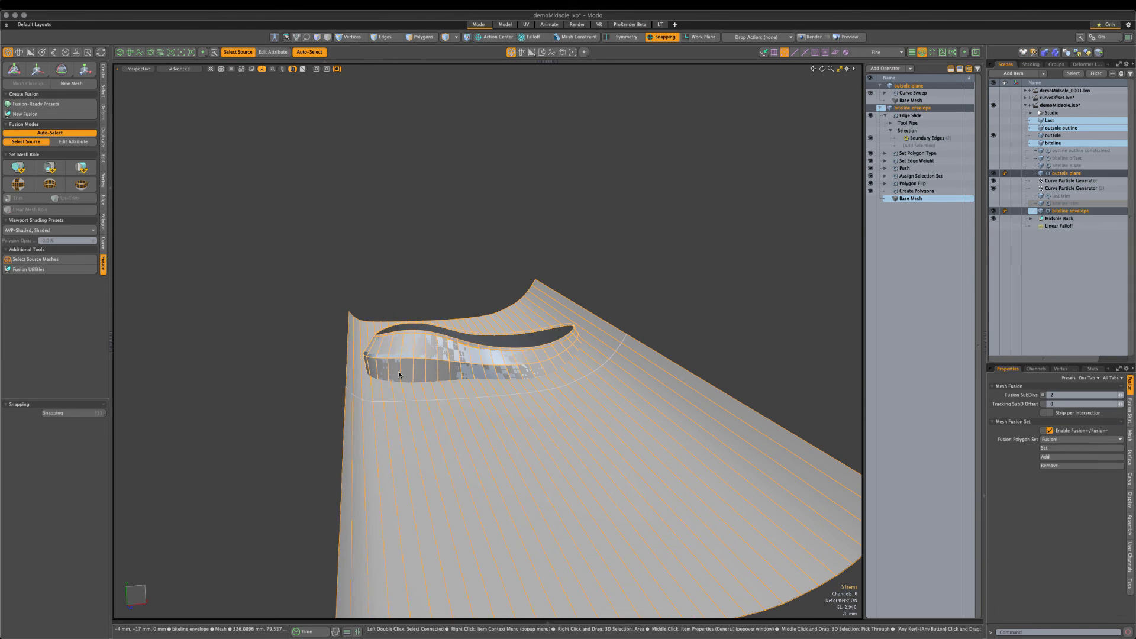
left_click_drag(399, 375, 343, 352, "alt")
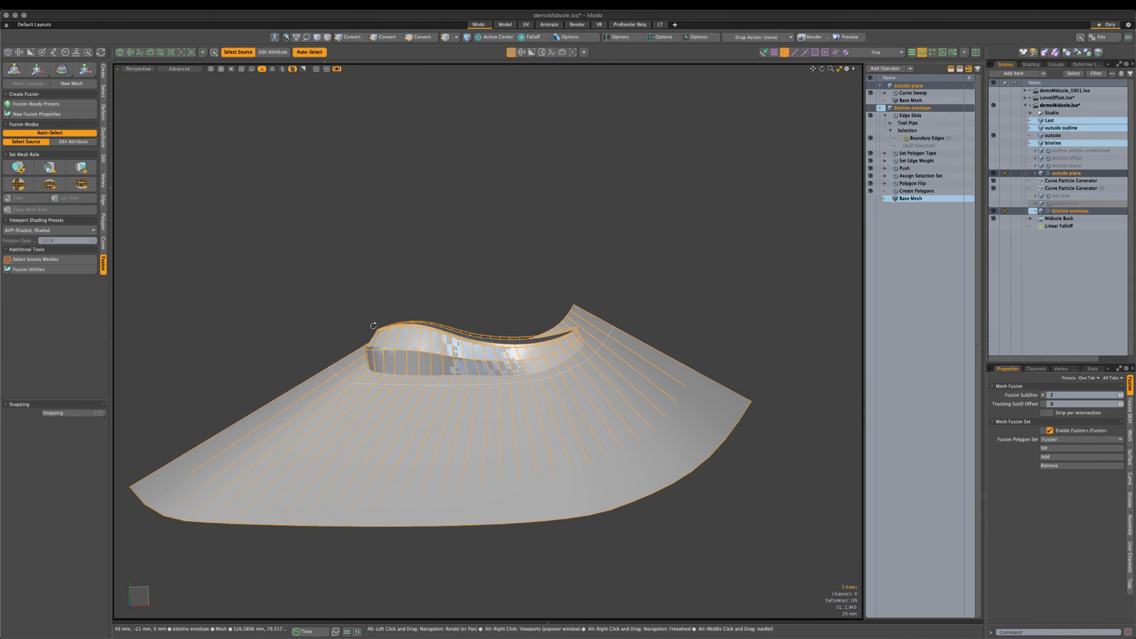
left_click(48, 169)
key("h")
left_click_drag(306, 313, 637, 424, "alt")
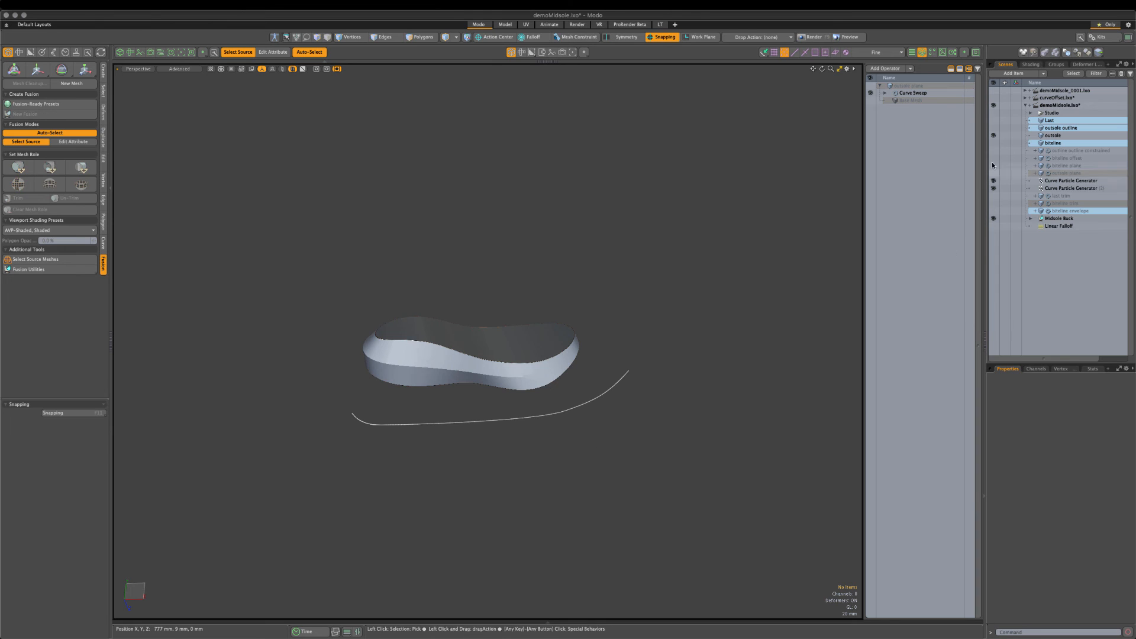
left_click(994, 135)
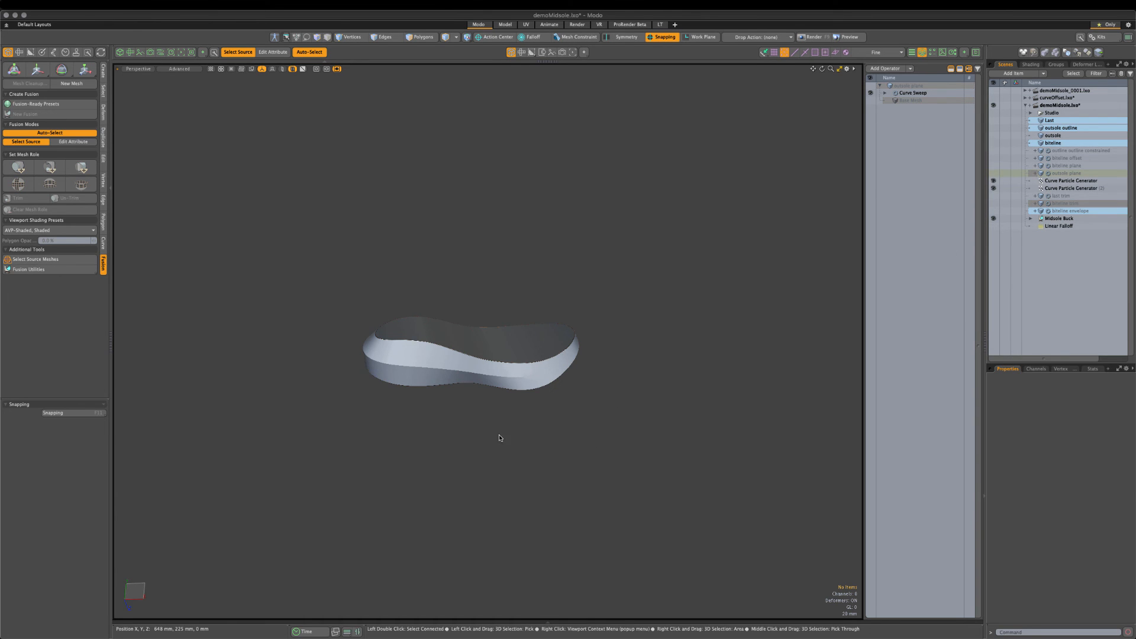
Show the last trim mesh and subtract it from the biteline envelope with the subtractive mesh role.
left_click(993, 196)
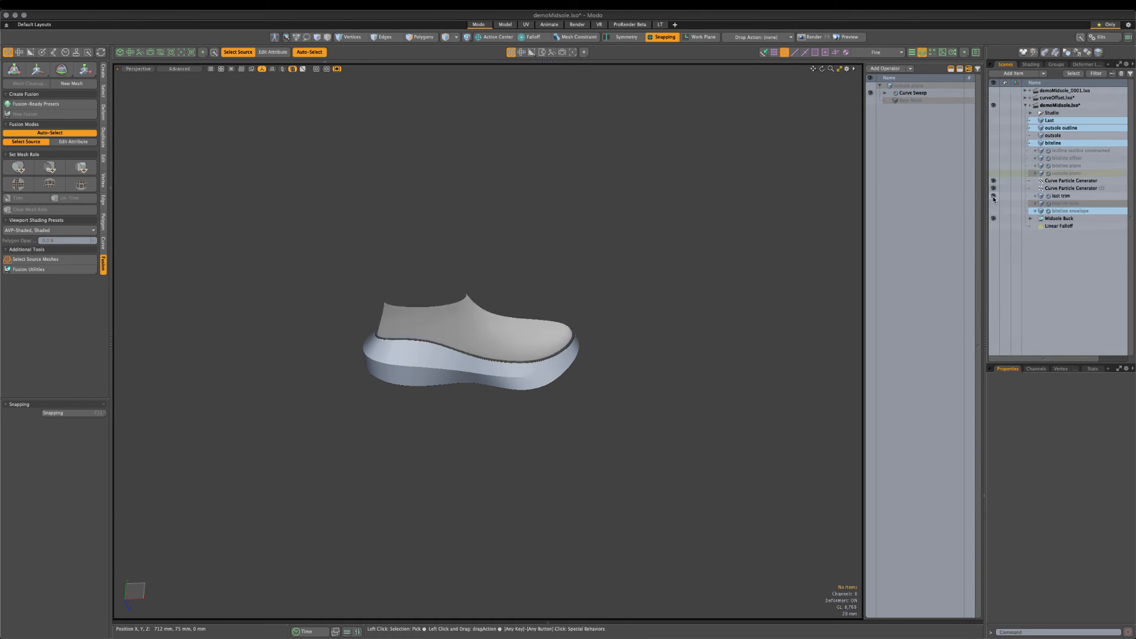
left_click_drag(462, 376, 446, 389, "alt")
left_click(465, 339)
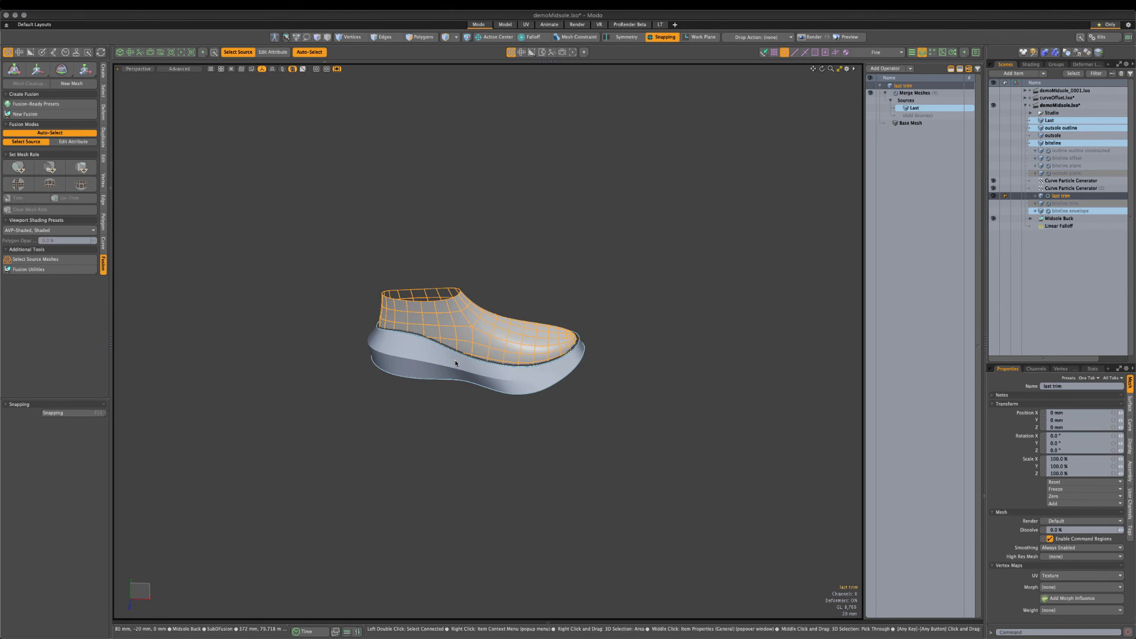
left_click(428, 357, "shift")
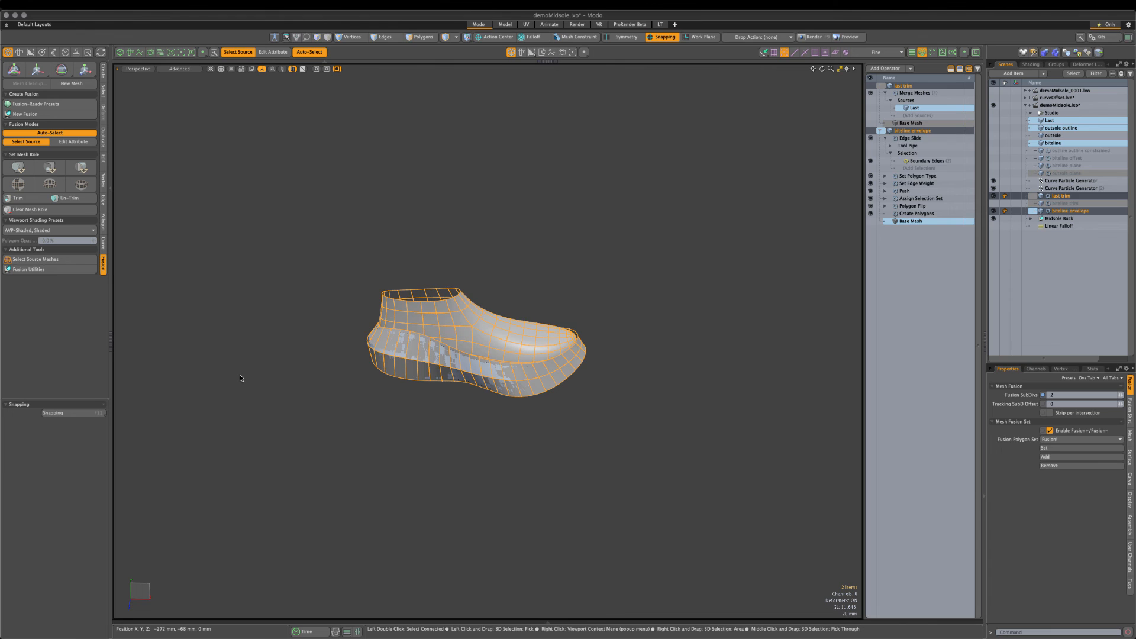
key("h")
Switch to Edit Attribute mode and enable Override Defaults for the strip where the outsole plane cuts the envelope.
left_click_drag(462, 413, 456, 254, "alt")
left_click_drag(378, 308, 508, 335, "ctrl+alt")
left_click_drag(281, 296, 360, 359, "alt")
left_click(78, 142)
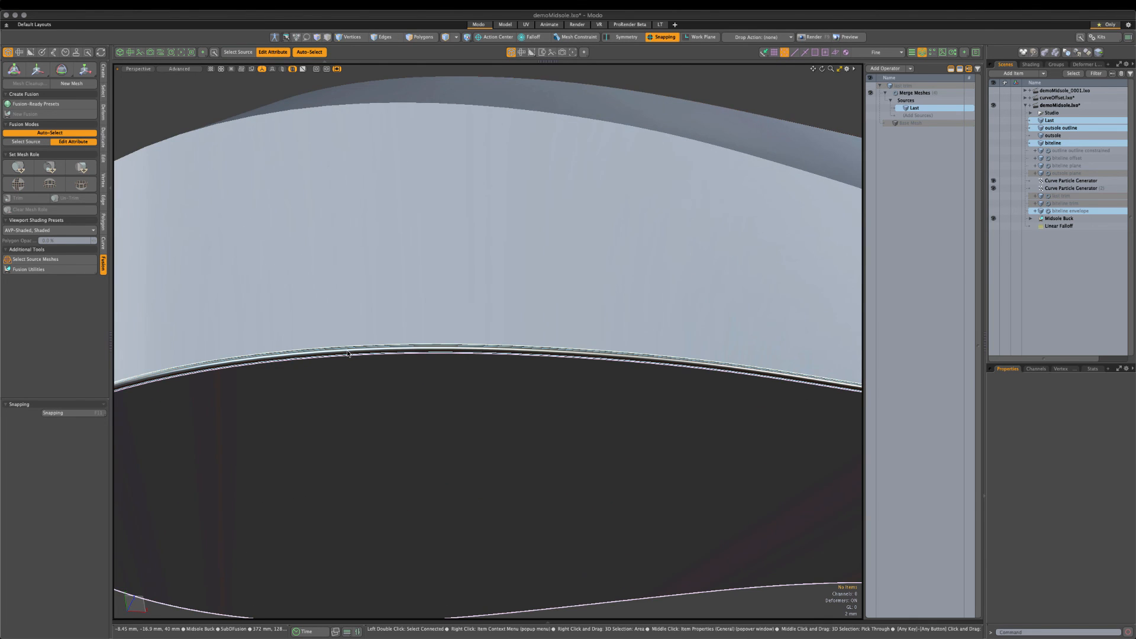
left_click(348, 354)
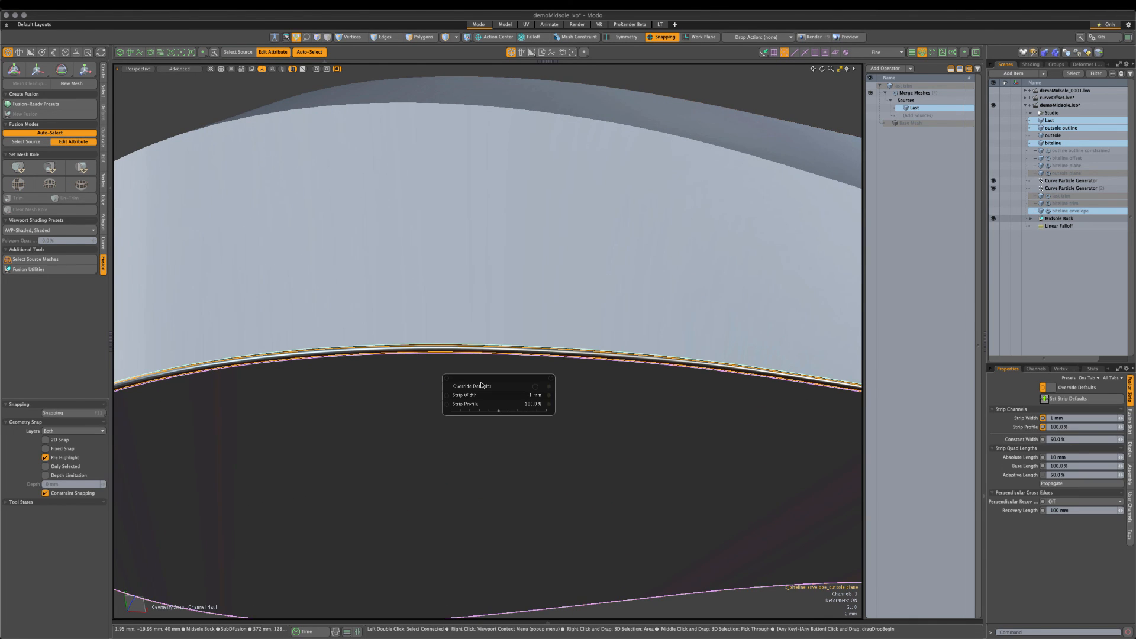
left_click_drag(498, 378, 182, 88)
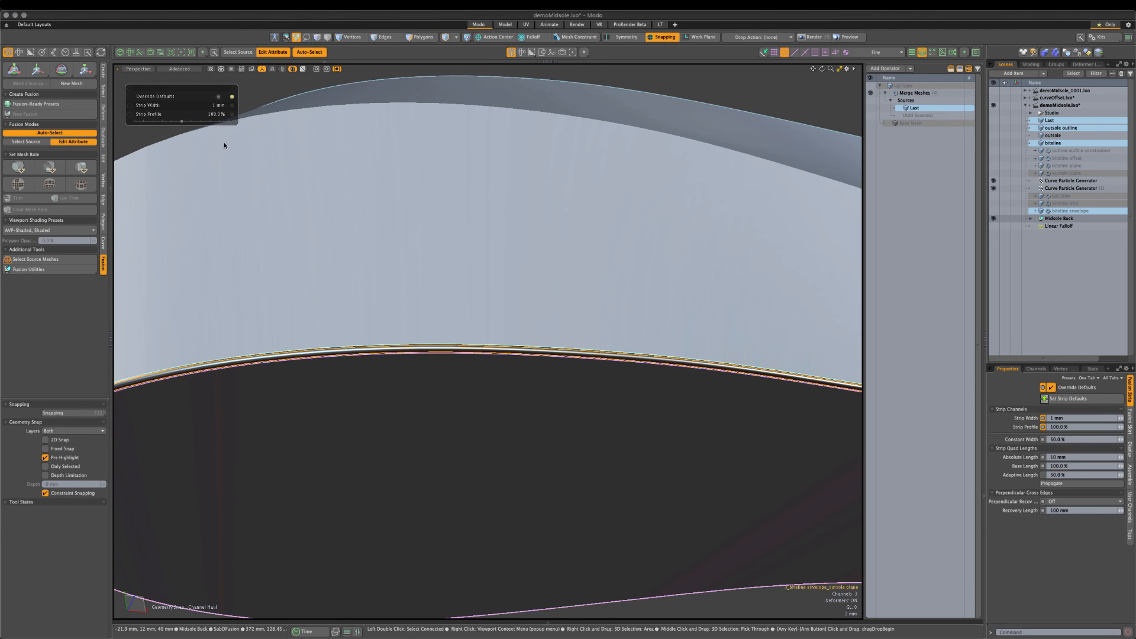
Set the Strip Profile of the midsole's lower edge strip to 0.01 % and deselect the strip.
left_click_drag(246, 172, 223, 173, "ctrl+alt")
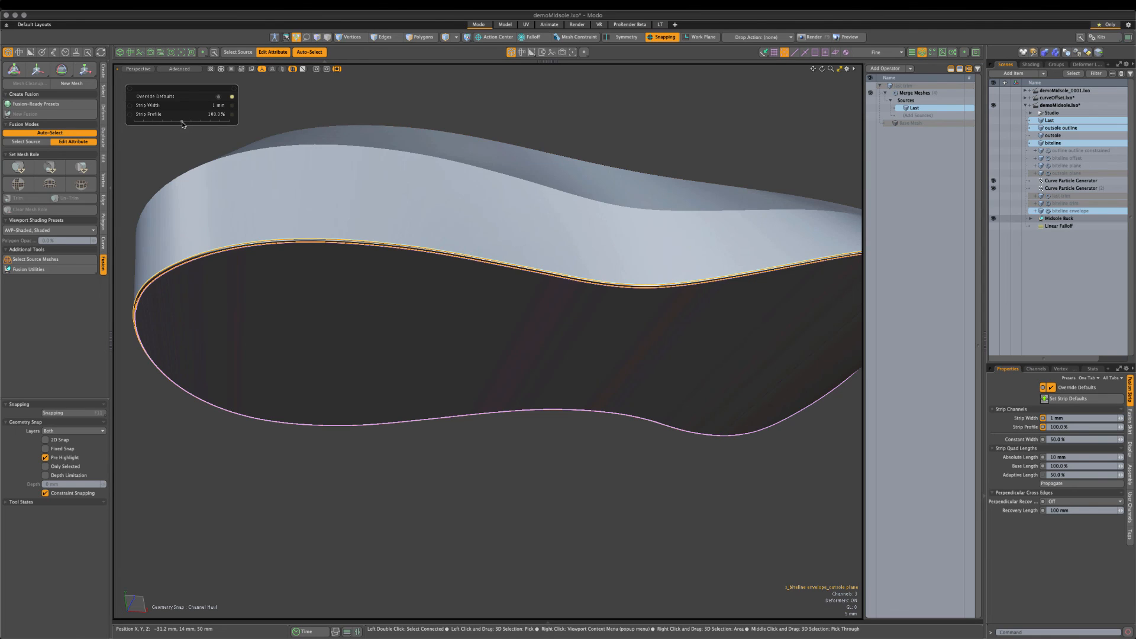
left_click_drag(182, 125, 181, 122)
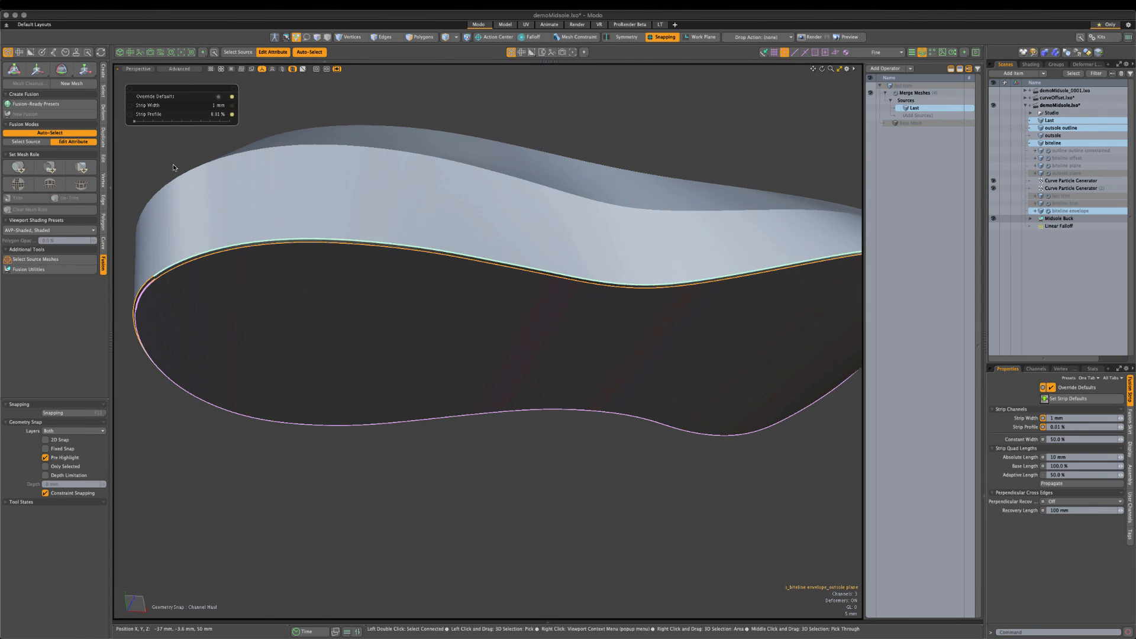
left_click_drag(307, 290, 168, 124, "alt")
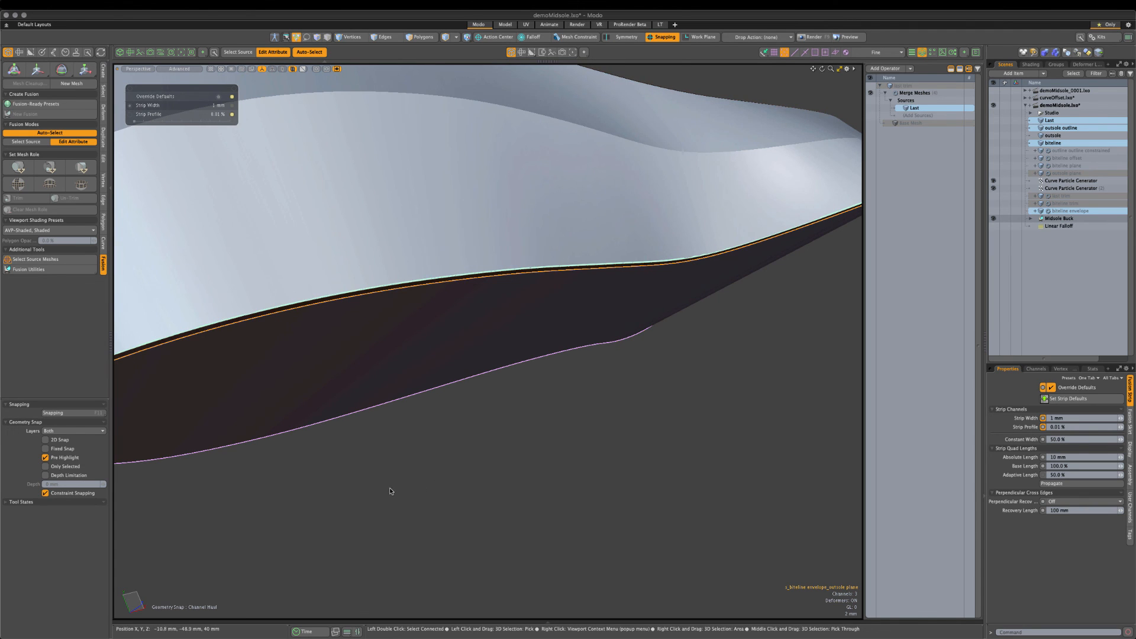
left_click_drag(389, 488, 441, 489)
left_click_drag(530, 461, 355, 350, "alt")
left_click(283, 415)
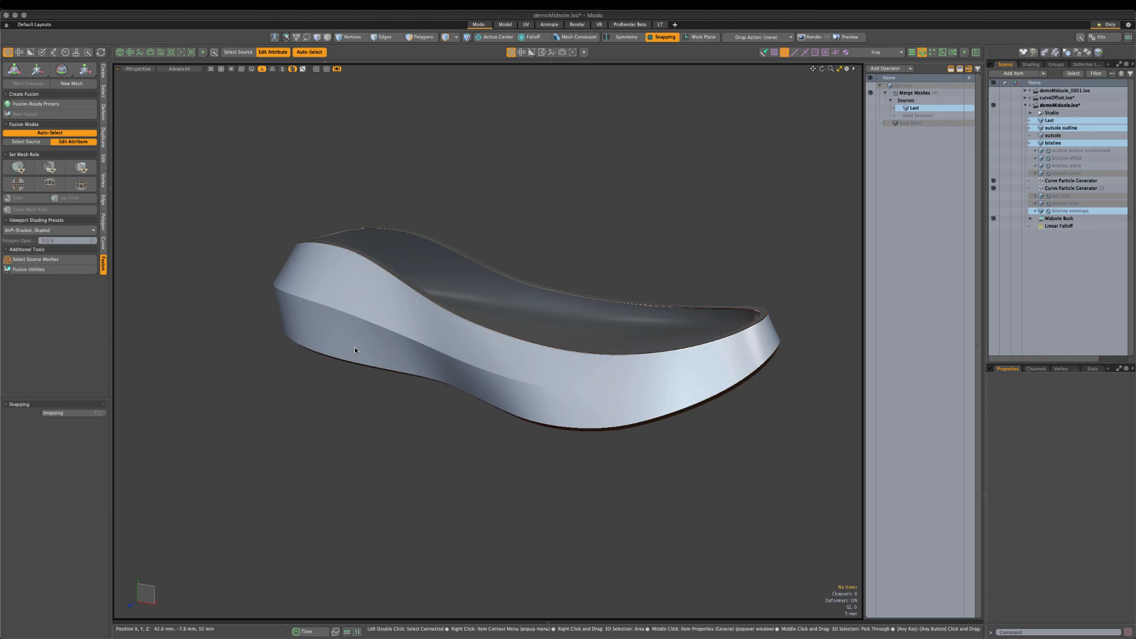